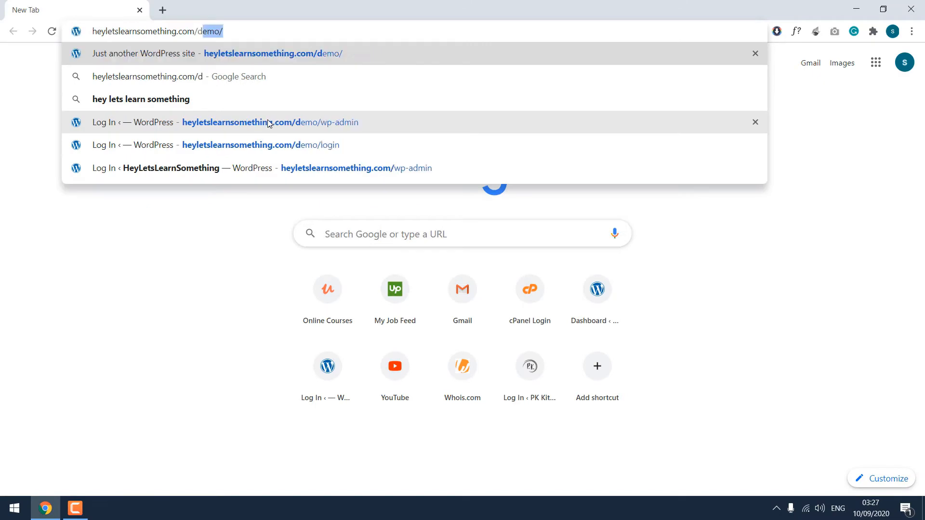
Step: Log in to the demo site's wp-admin with the admin username and password
key(Return)
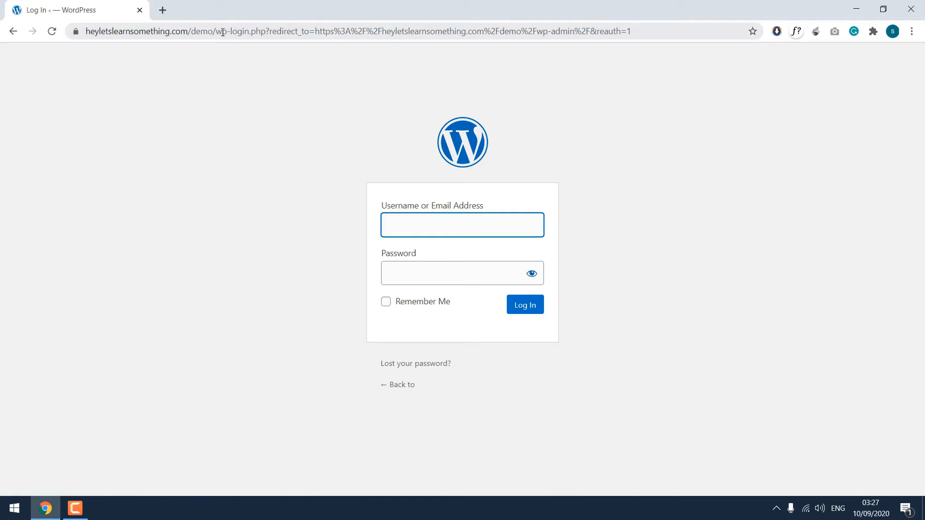
drag(216, 31, 264, 37)
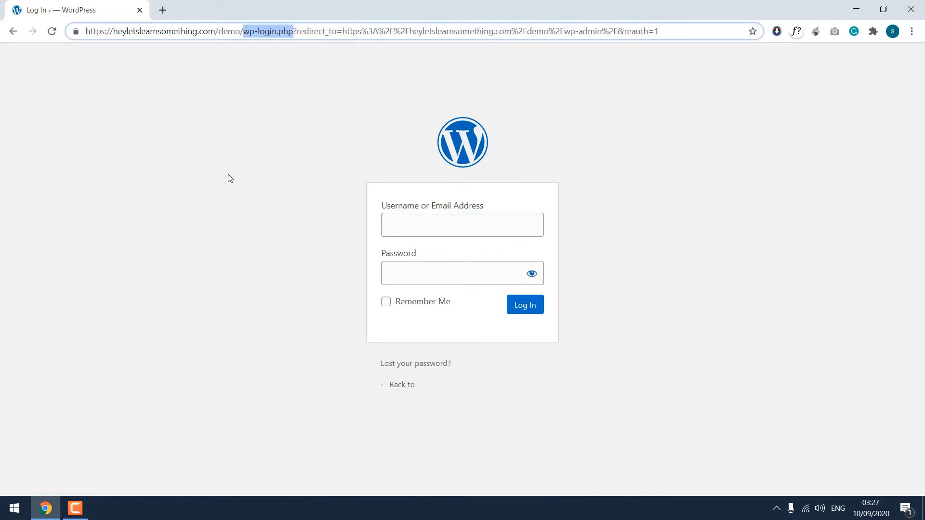
click(256, 67)
click(421, 224)
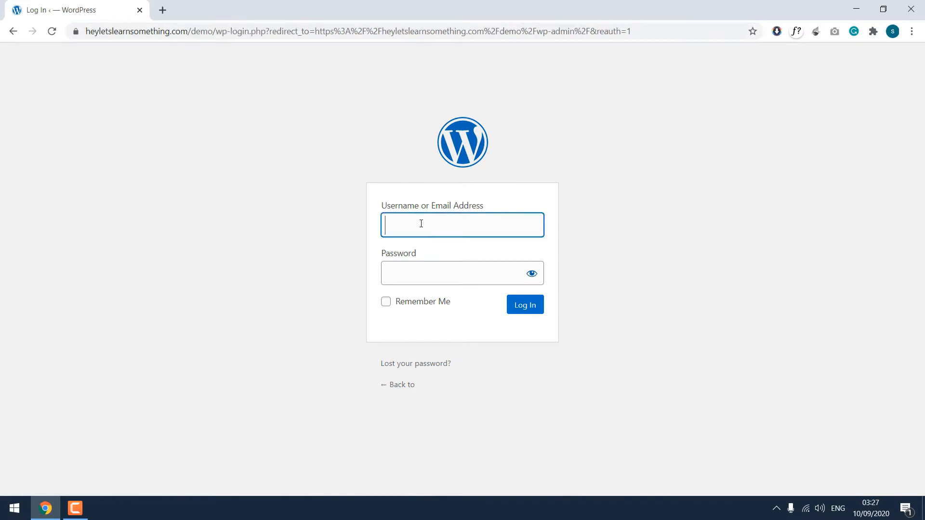
text(kathmandu)
key(Tab)
text(•••)
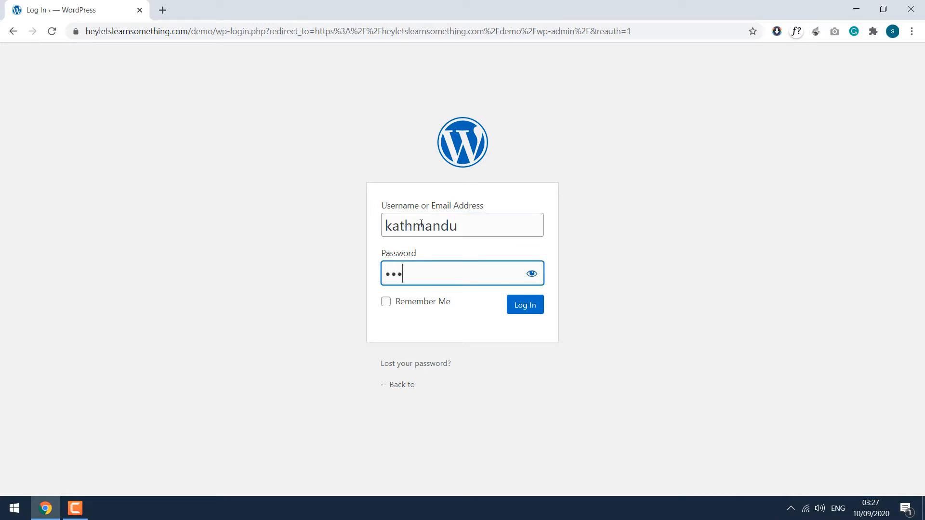
text(••••••••••••)
key(Return)
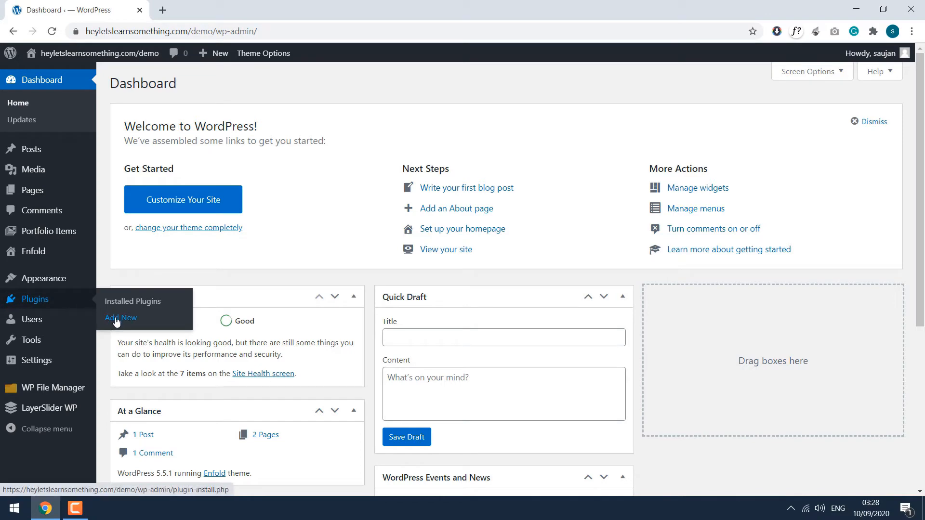
Step: Search Add Plugins for 'WP hide and', then install and activate WP Hide & Security Enhancer
click(117, 320)
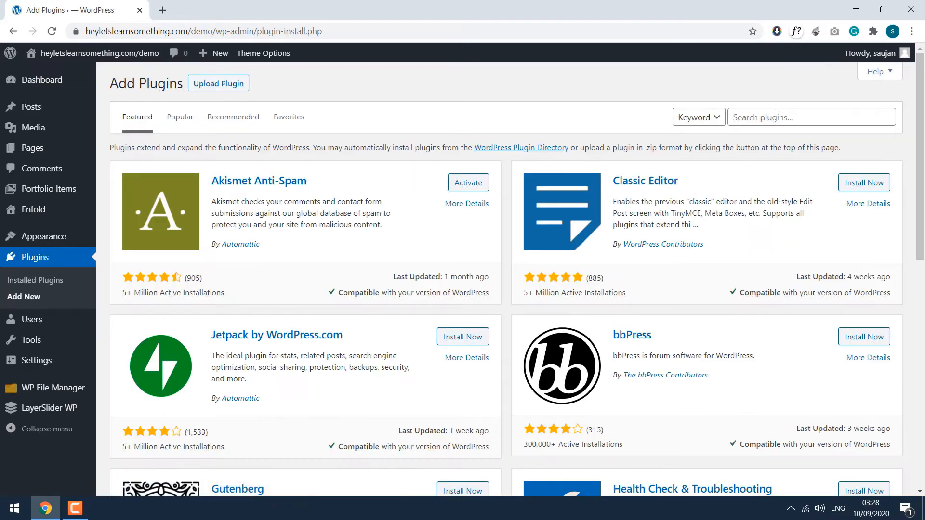
click(778, 116)
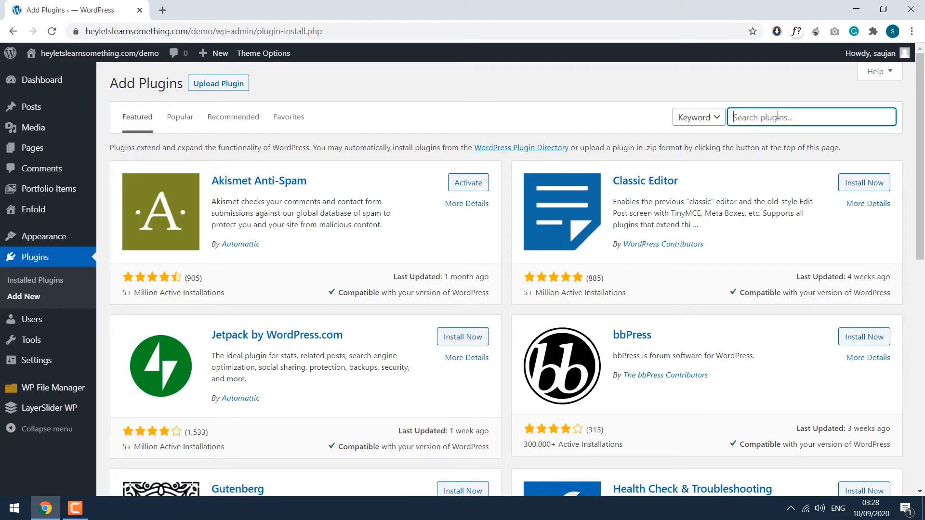
text(WP hide and security)
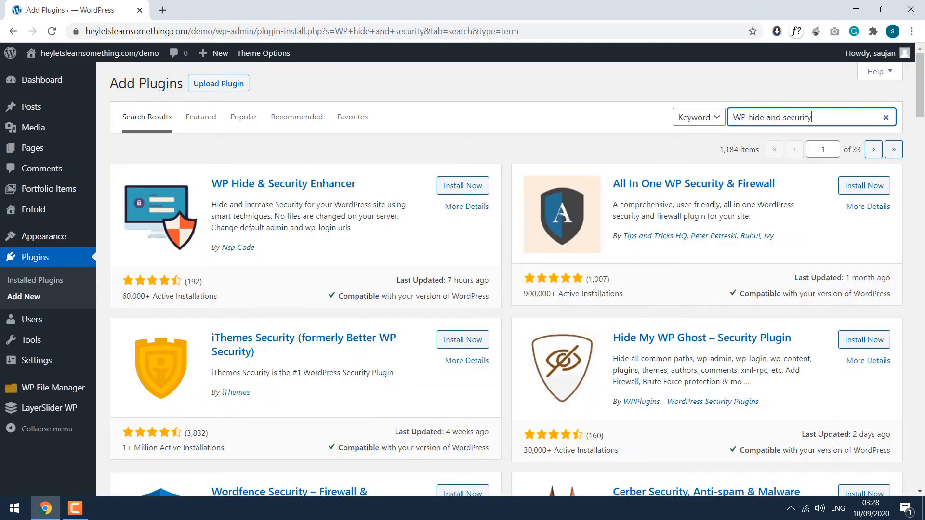
click(469, 190)
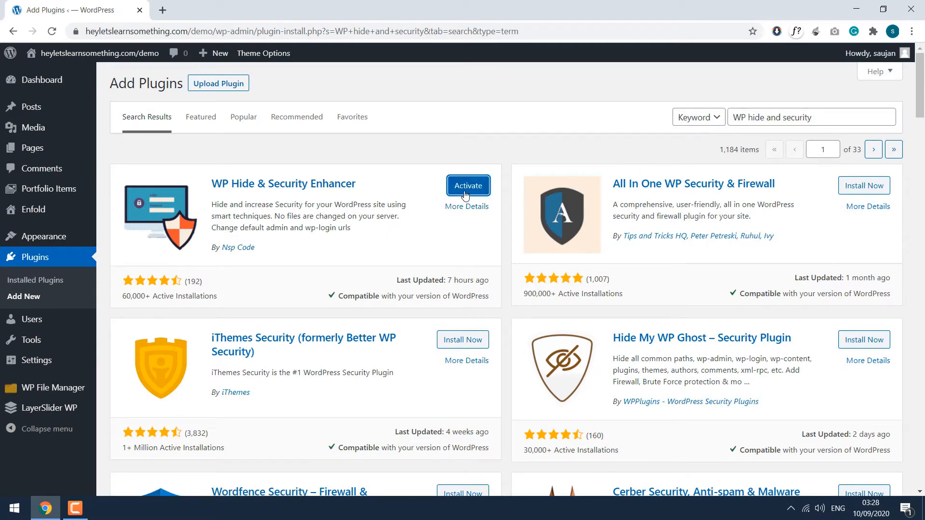
click(463, 191)
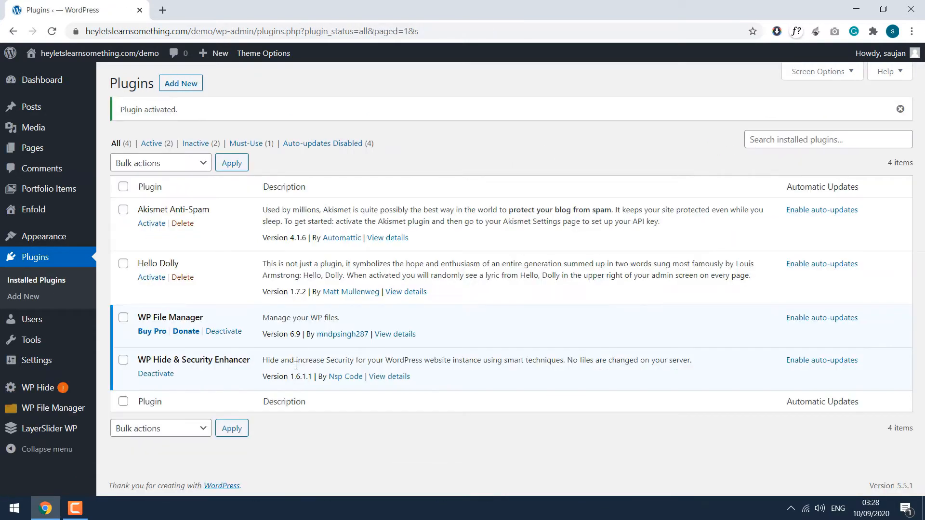
Step: View the WP Hide Setup page, then go to its Rewrite settings
mouse_move(13, 390)
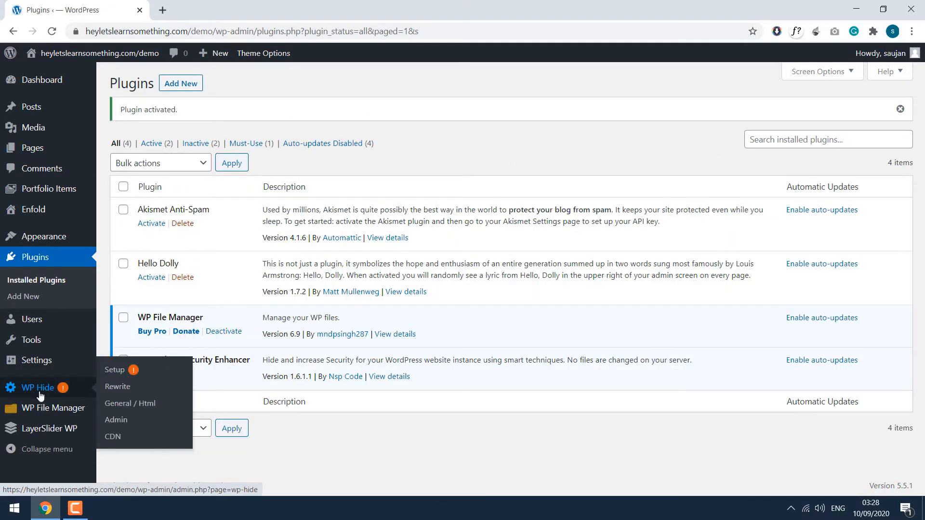
click(62, 391)
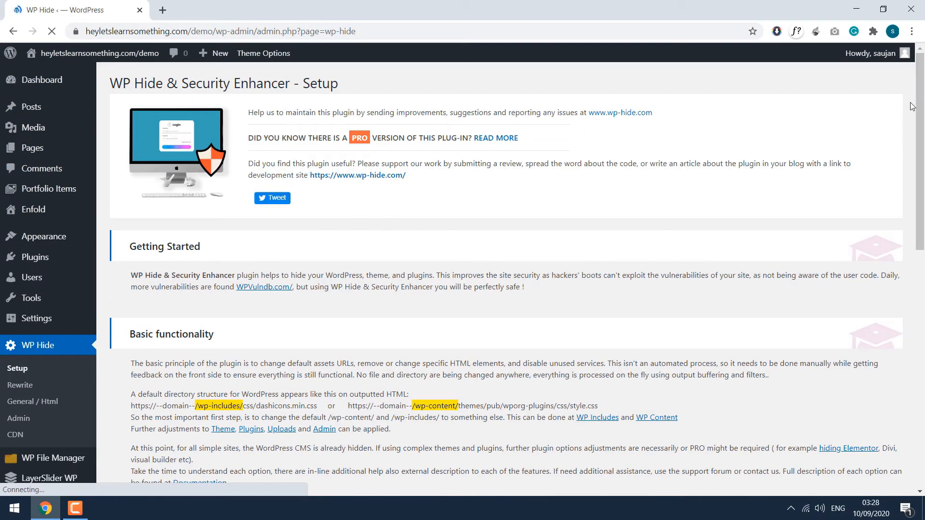
drag(920, 109, 924, 349)
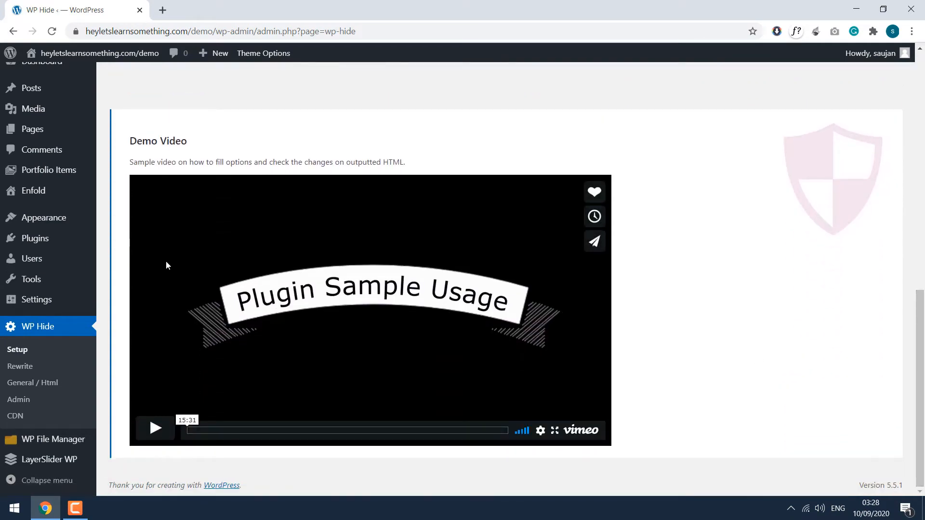
click(21, 367)
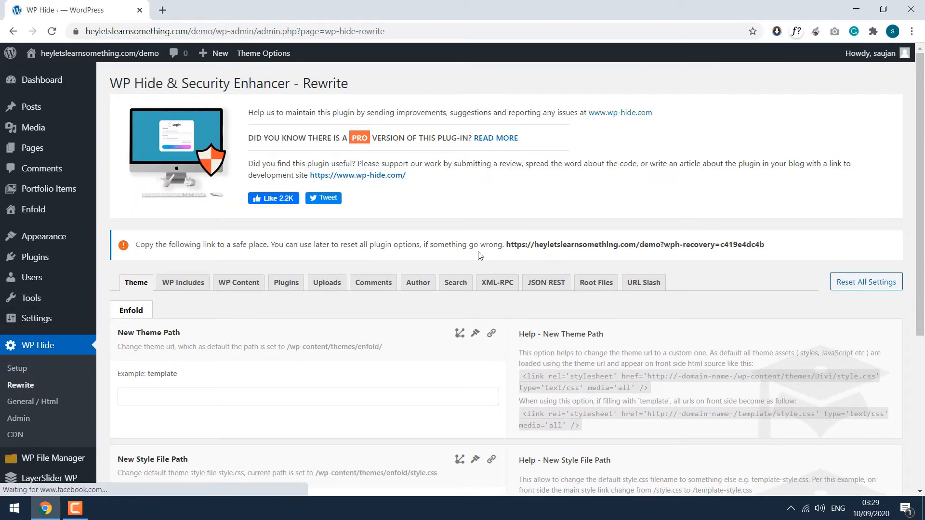
Step: Select the recovery URL in the Rewrite page notice and copy it
drag(783, 248, 133, 249)
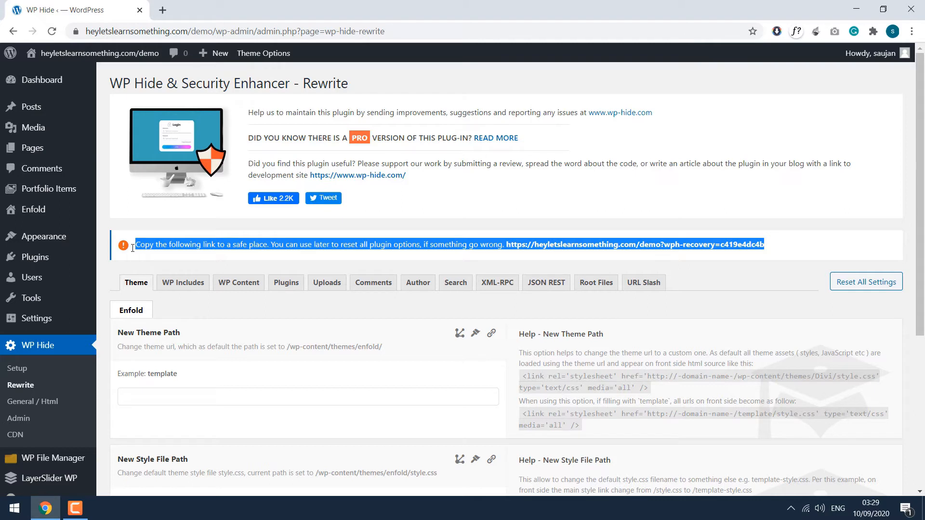
click(465, 245)
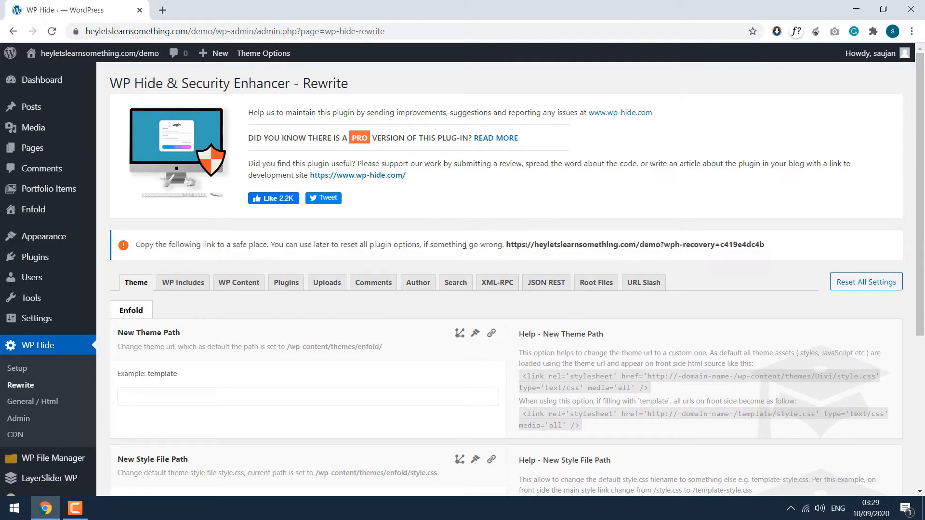
drag(762, 245, 512, 242)
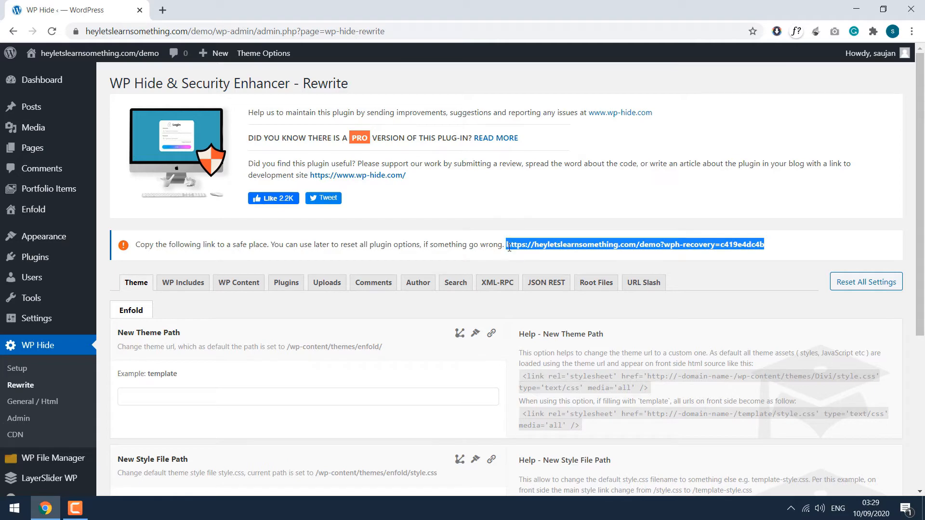
right_click(509, 247)
click(530, 256)
Step: Paste the recovery link into a new Notepad note, then minimize Notepad
click(15, 508)
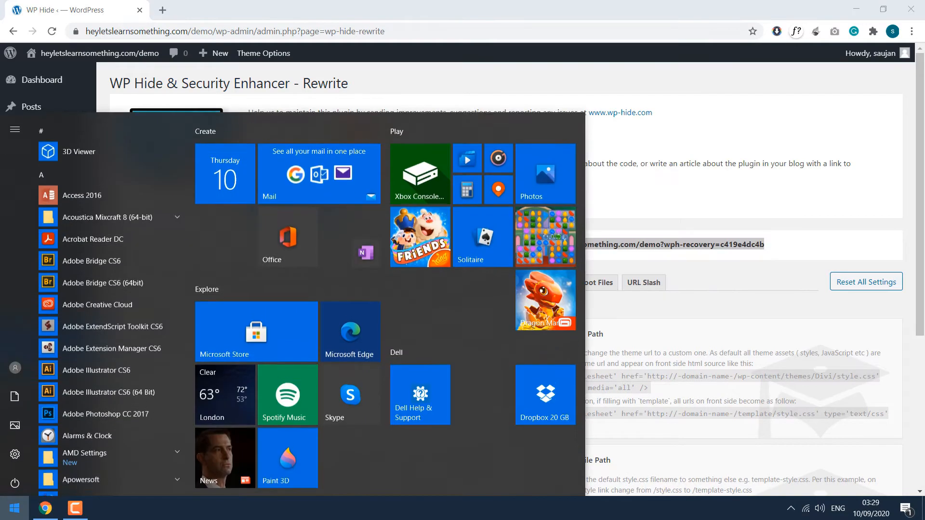
text(notepad)
key(Return)
key(ctrl+v)
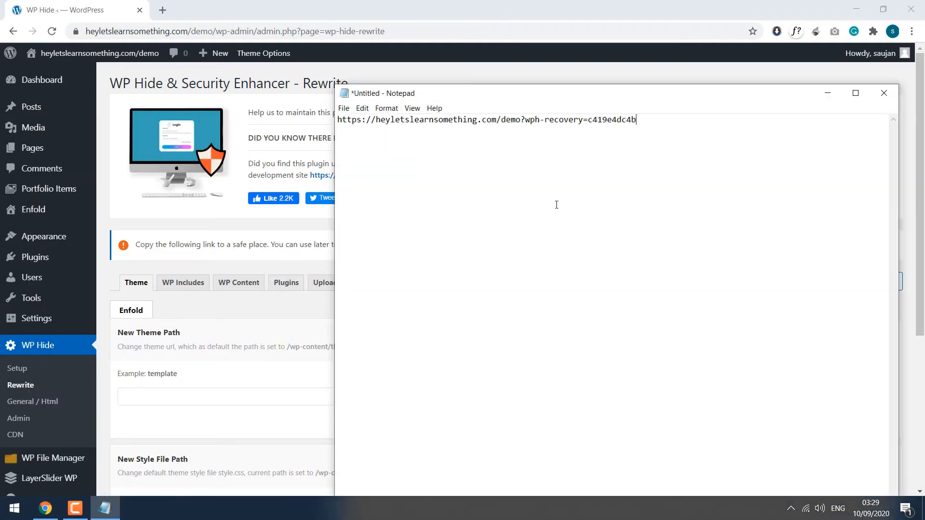
click(827, 93)
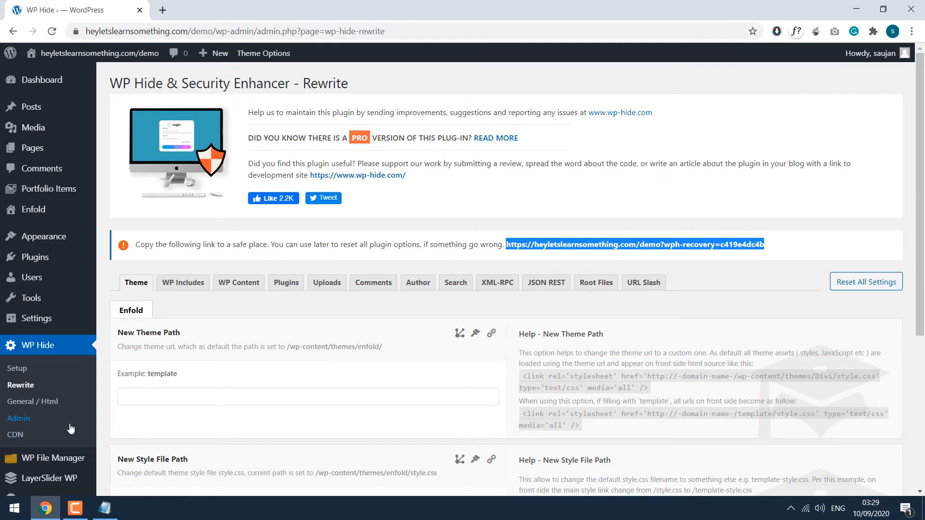
Step: Set WP Hide's New wp-login.php path to 'test' and save
click(18, 419)
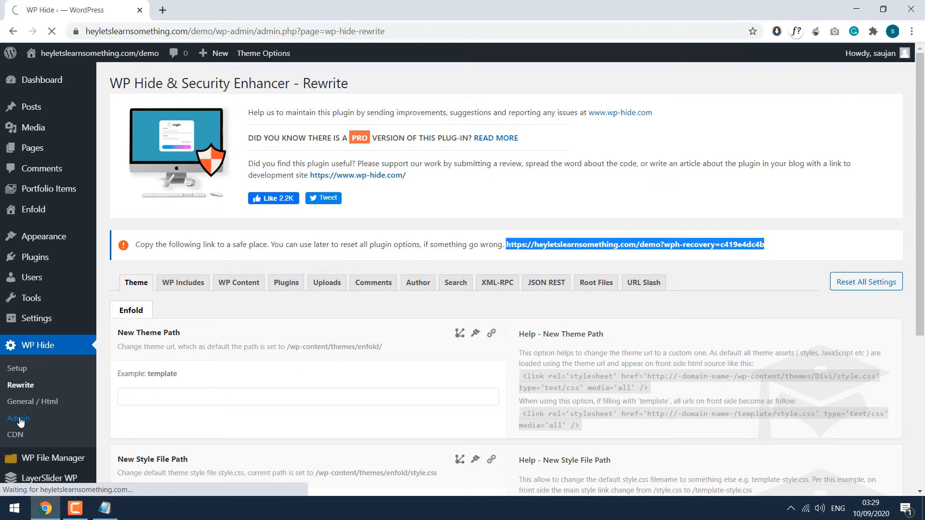
scroll(29, 405, down, 3)
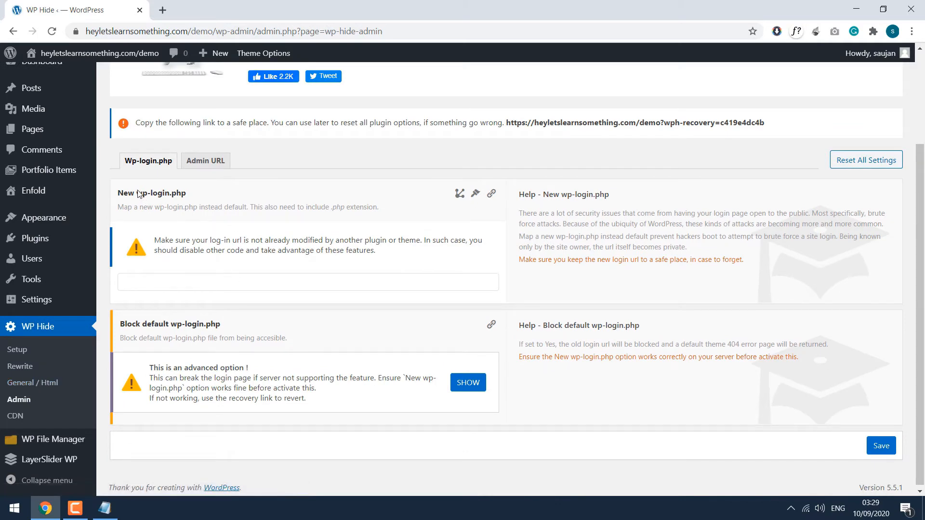
drag(137, 192, 187, 193)
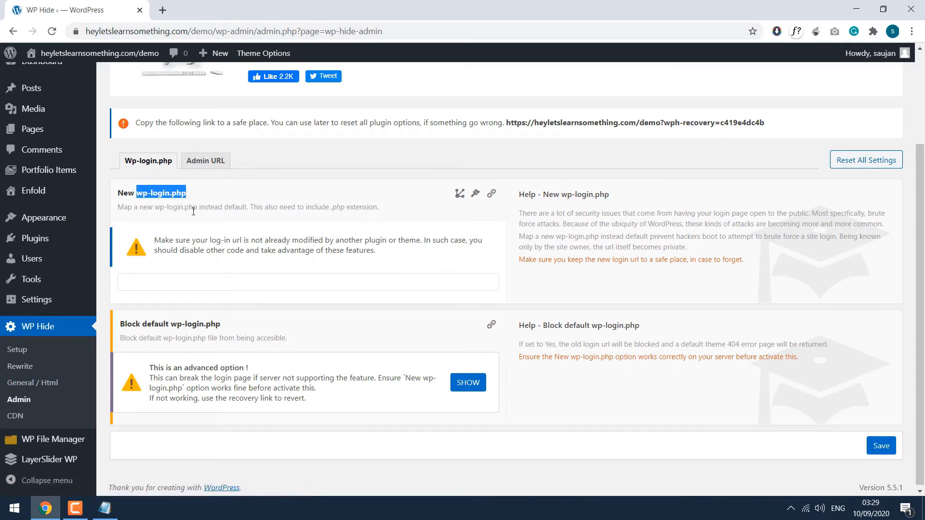
click(198, 279)
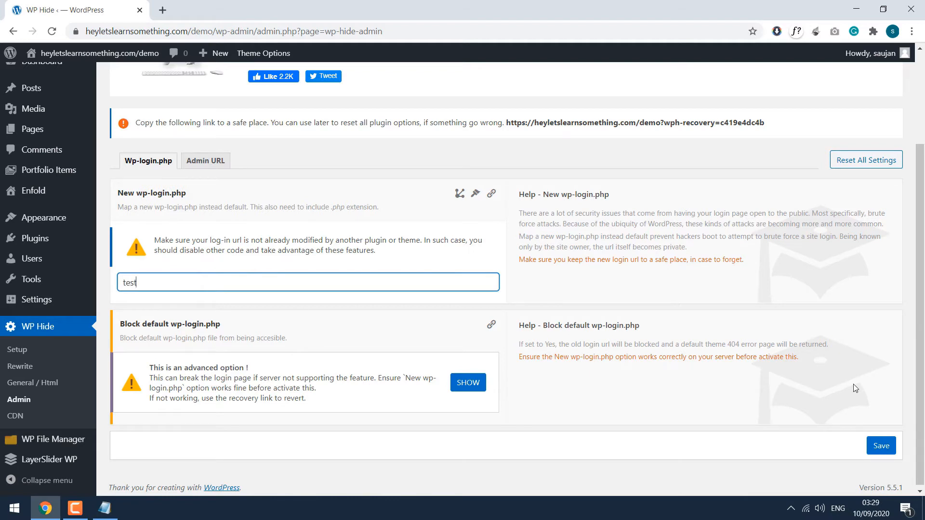
click(884, 448)
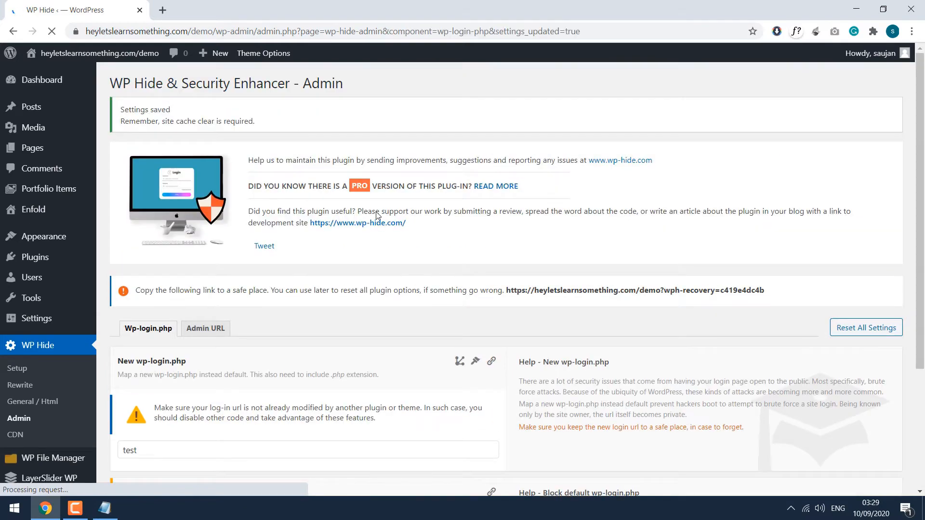
Step: Reveal the Block default wp-login.php option, then open a new browser tab
scroll(373, 217, down, 5)
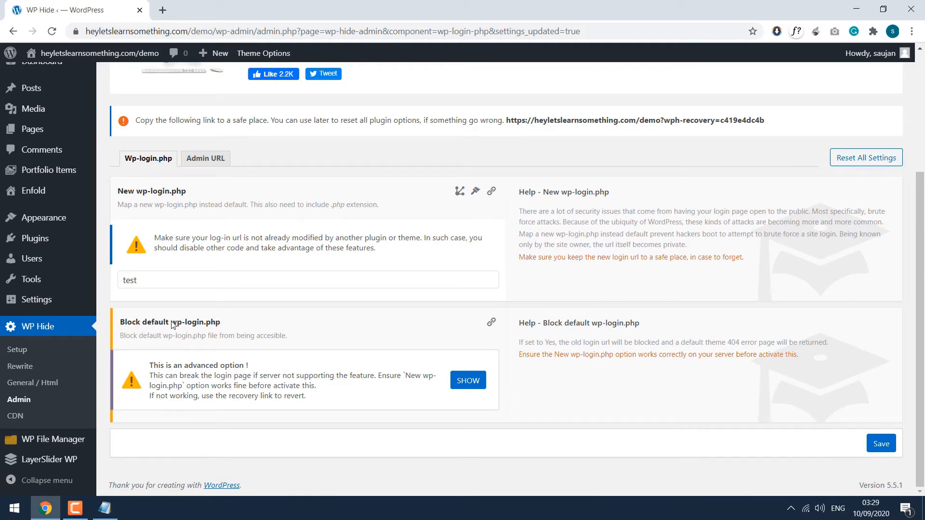
drag(171, 322, 223, 323)
click(238, 323)
click(470, 380)
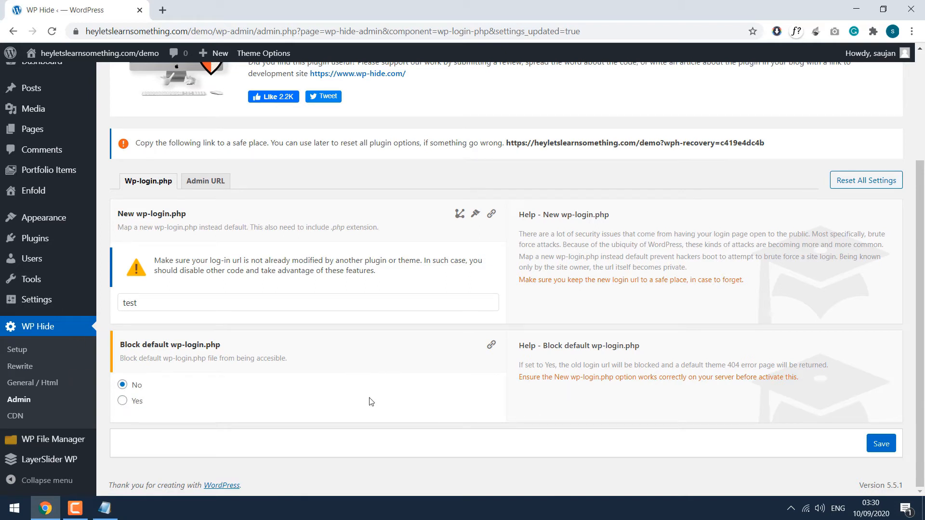
double_click(157, 294)
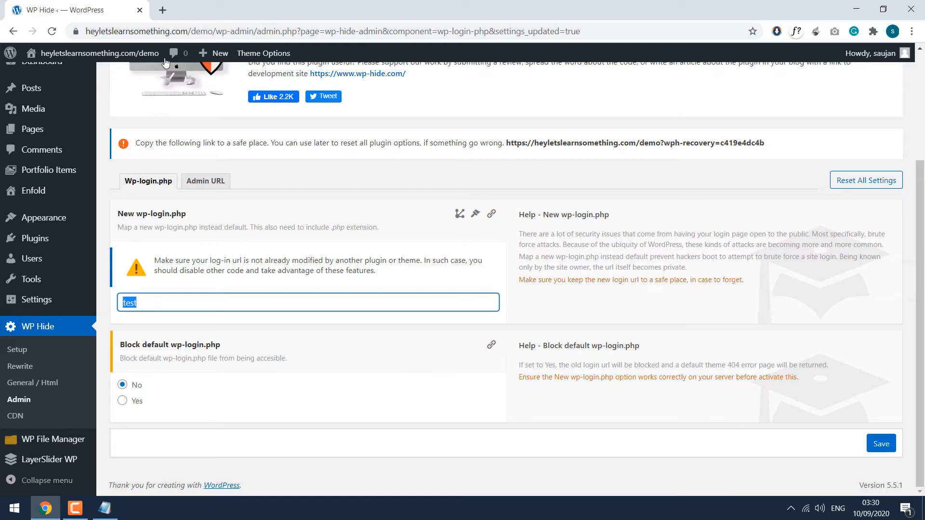
click(162, 10)
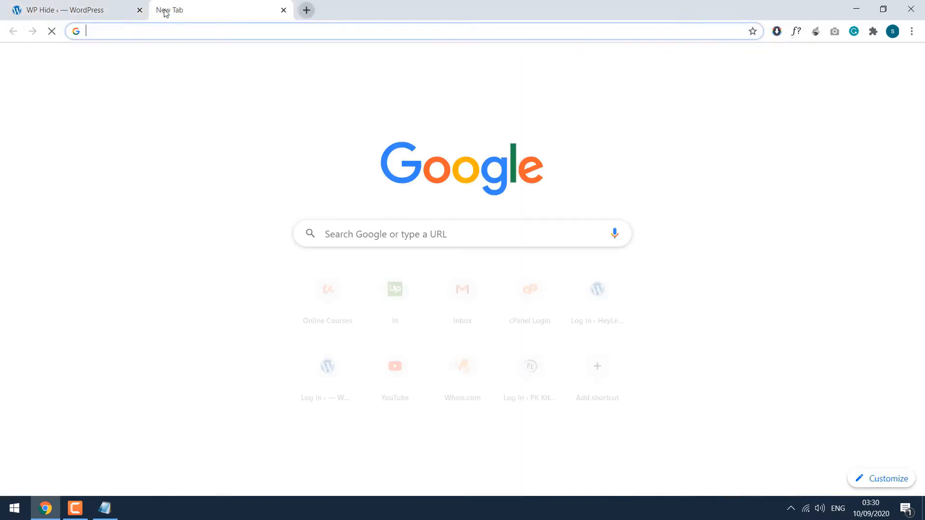
Step: Log in at heyletslearnsomething.com/demo/test with the password, then close that Dashboard tab
text(heyletslearnsomething.com/demo)
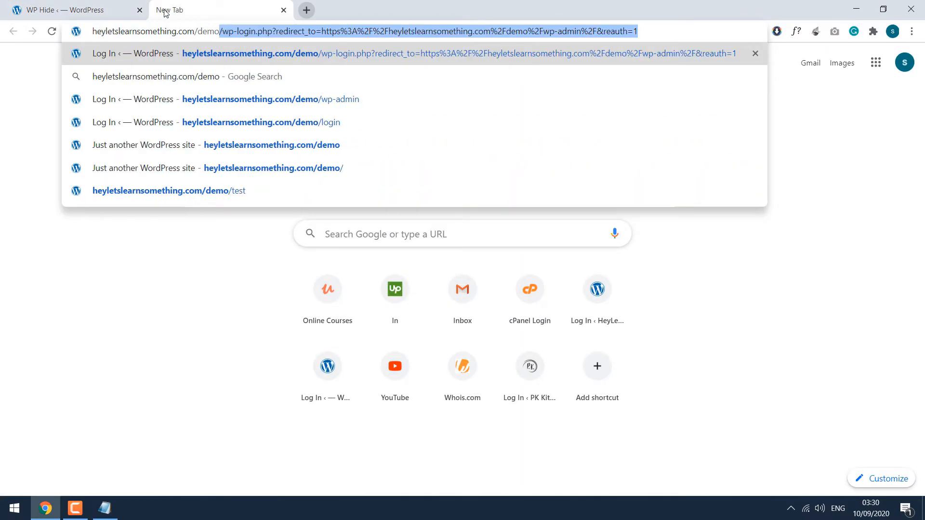
text(/test)
key(Return)
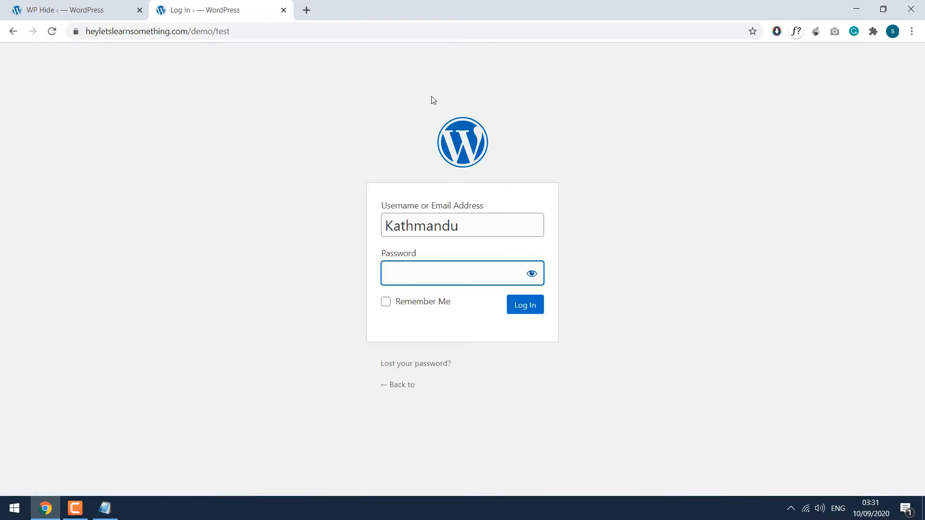
text(••••••••••••••)
key(Return)
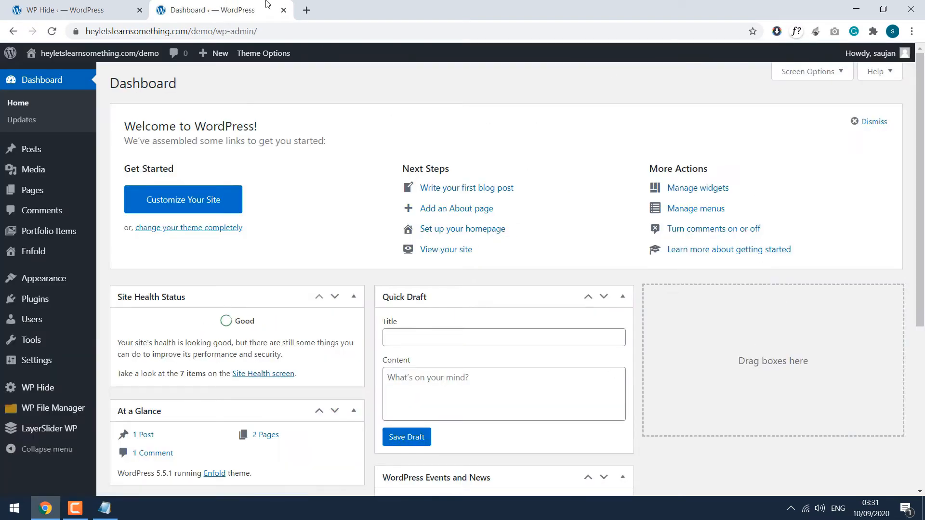
click(283, 9)
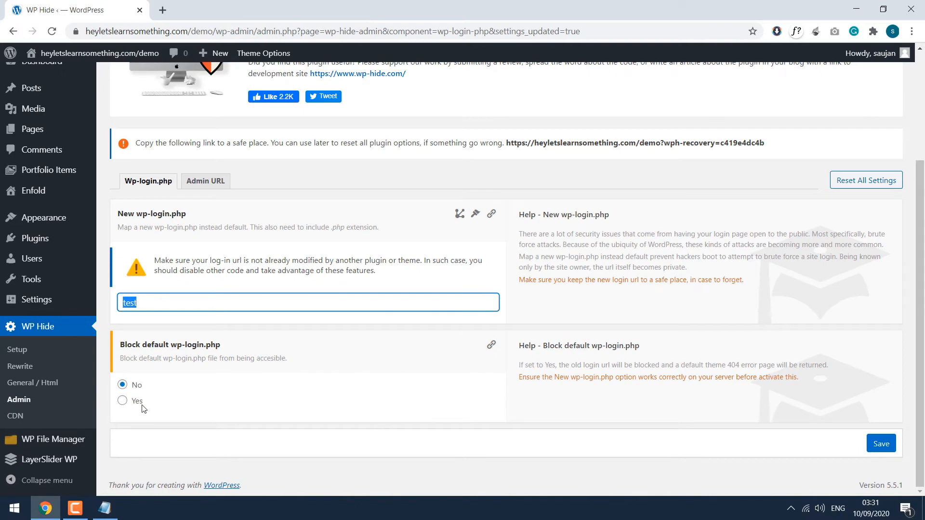
Step: Set Block default wp-login.php to Yes, save, and go to the Admin URL settings
click(123, 403)
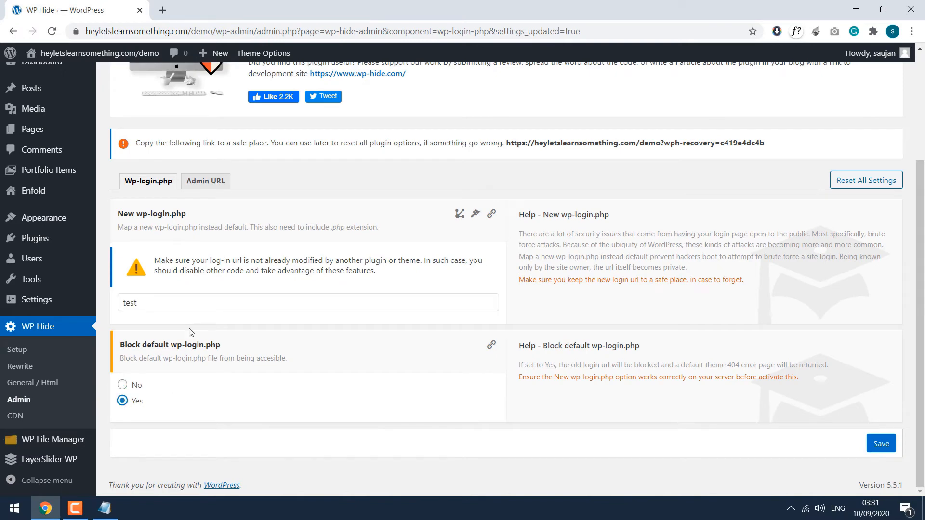
click(880, 444)
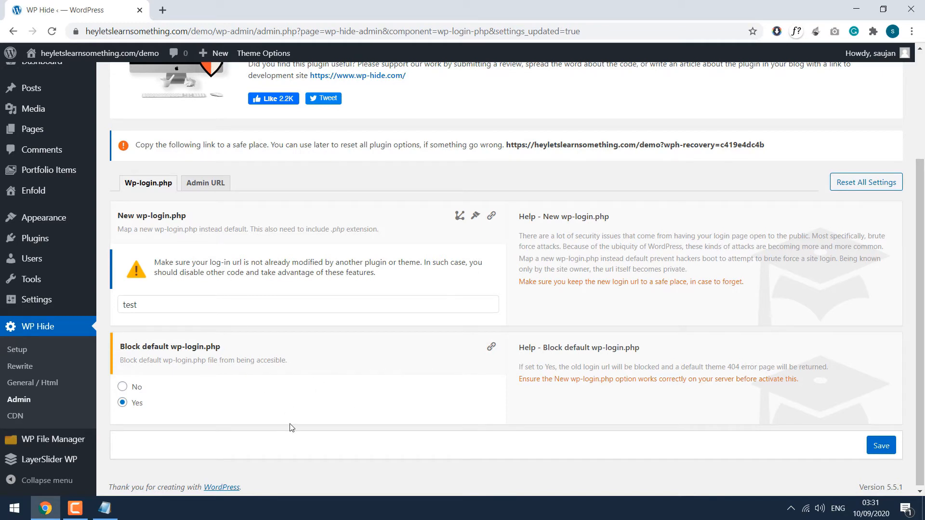
click(195, 185)
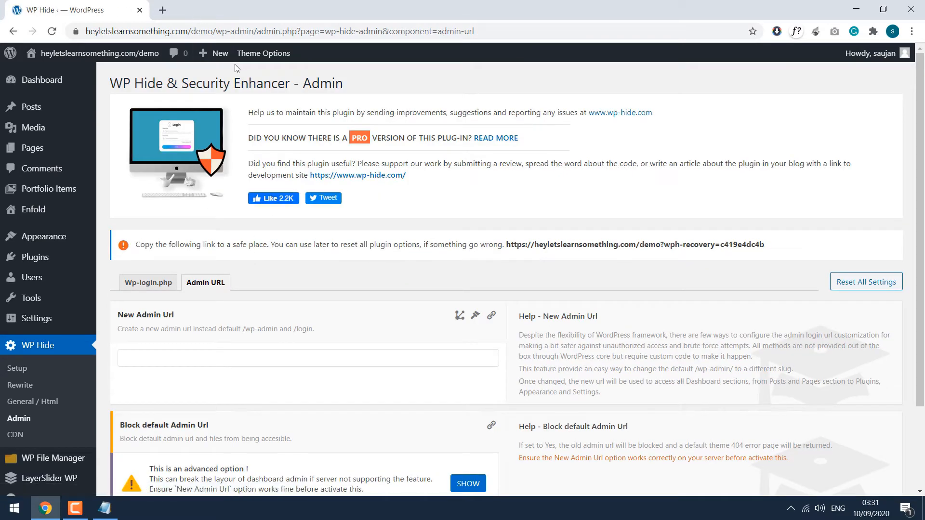
Step: Enter 'nepal' as the New Admin Url and save it
drag(216, 32, 255, 33)
scroll(202, 241, down, 1)
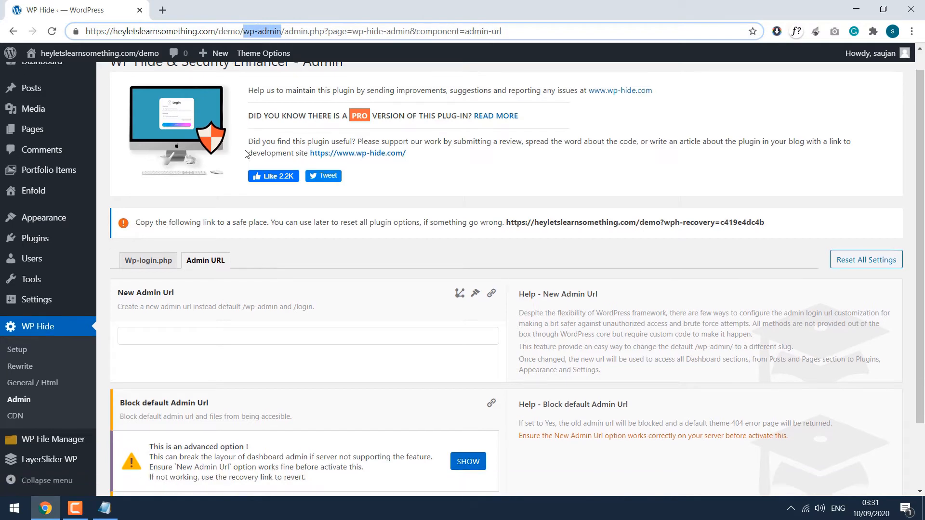
click(195, 296)
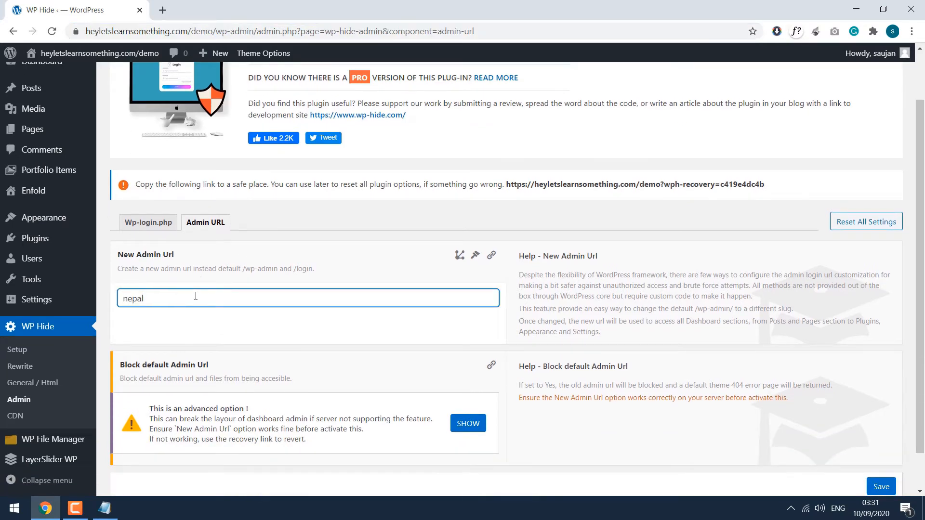
scroll(464, 337, down, 1)
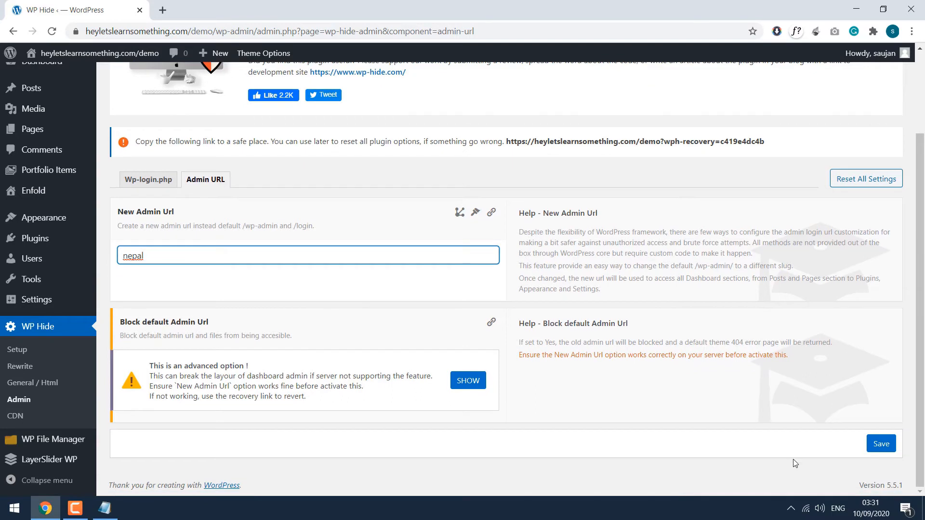
click(879, 444)
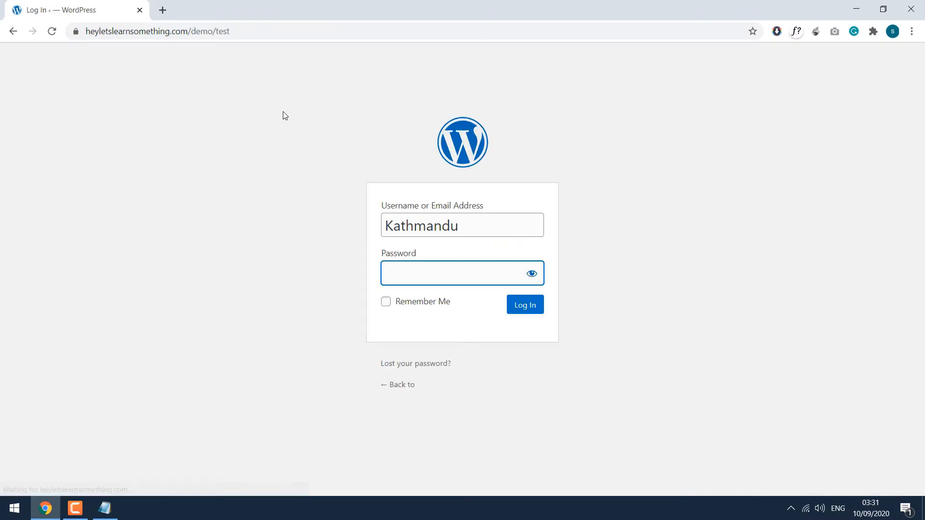
Step: Try the old /wp-admin and /test addresses, ending at the Dashboard at /demo/nepal/
double_click(220, 31)
text(wp-admin)
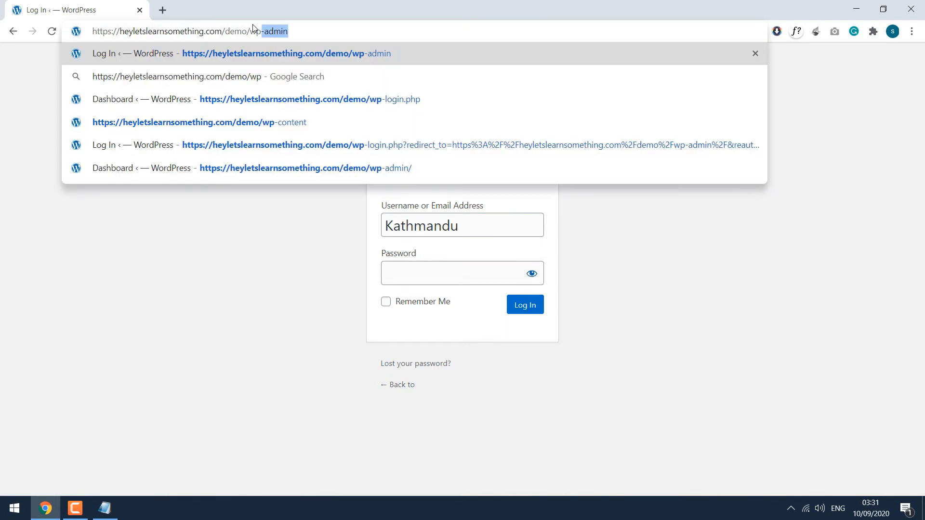
key(Return)
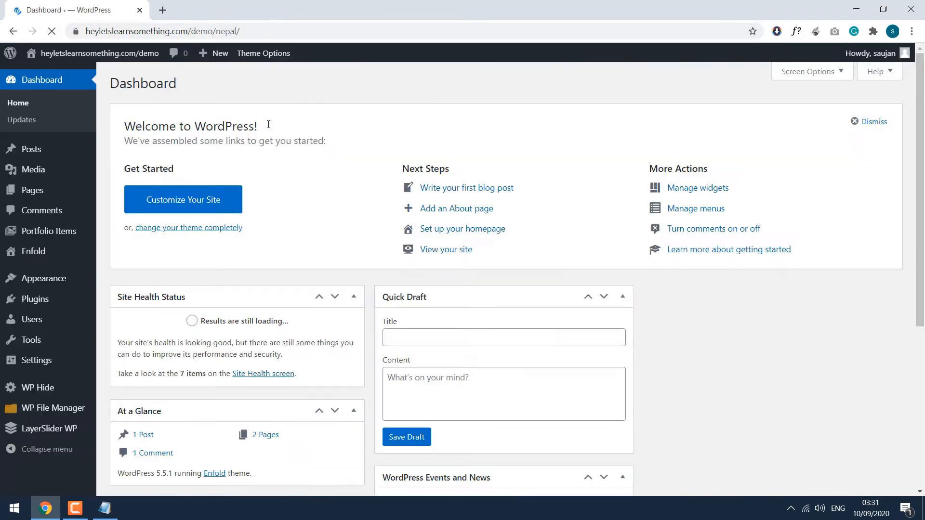
drag(208, 31, 255, 35)
text(test)
key(Return)
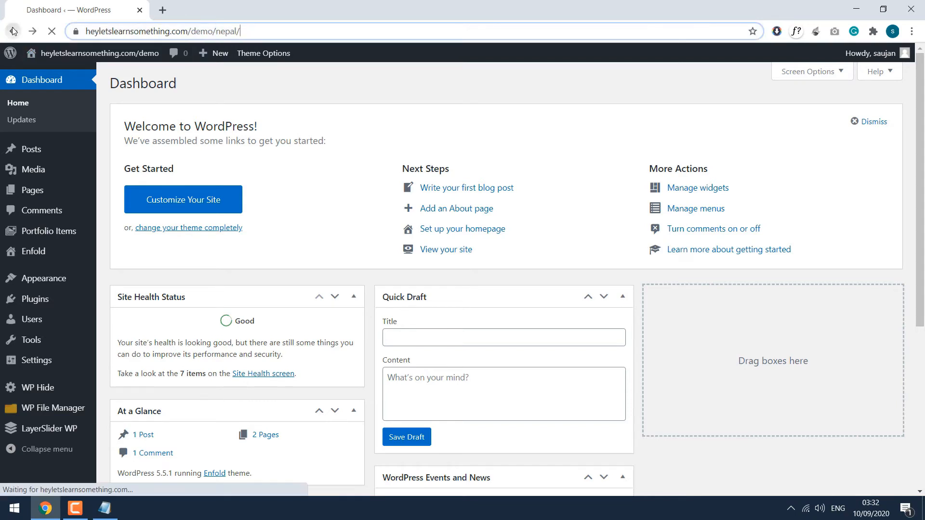
drag(223, 34, 306, 42)
text(w)
key(Return)
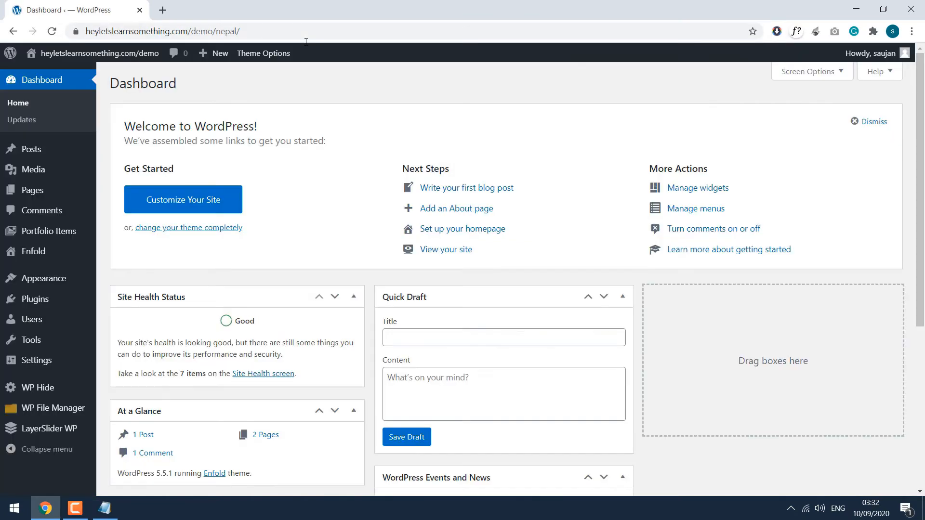
Step: In WP Hide's Admin URL settings, set Block default Admin Url to Yes and save
click(49, 393)
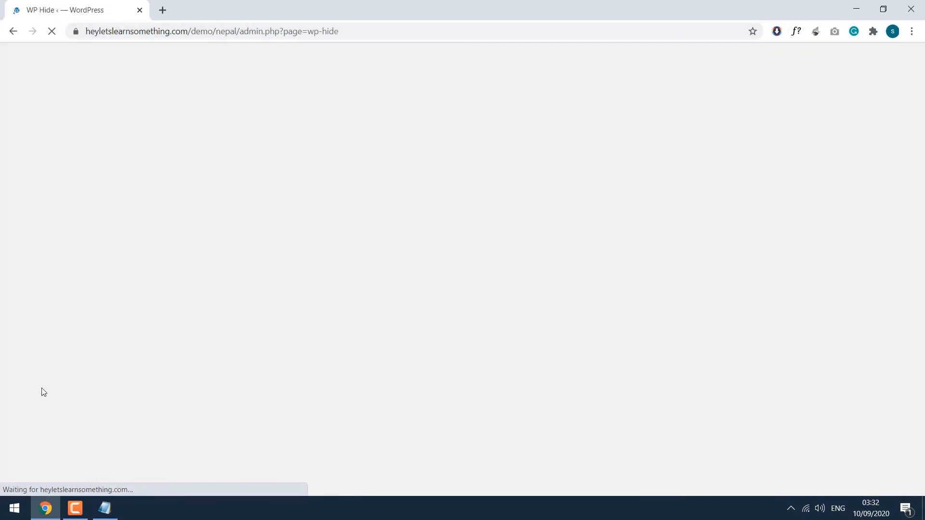
scroll(105, 424, down, 5)
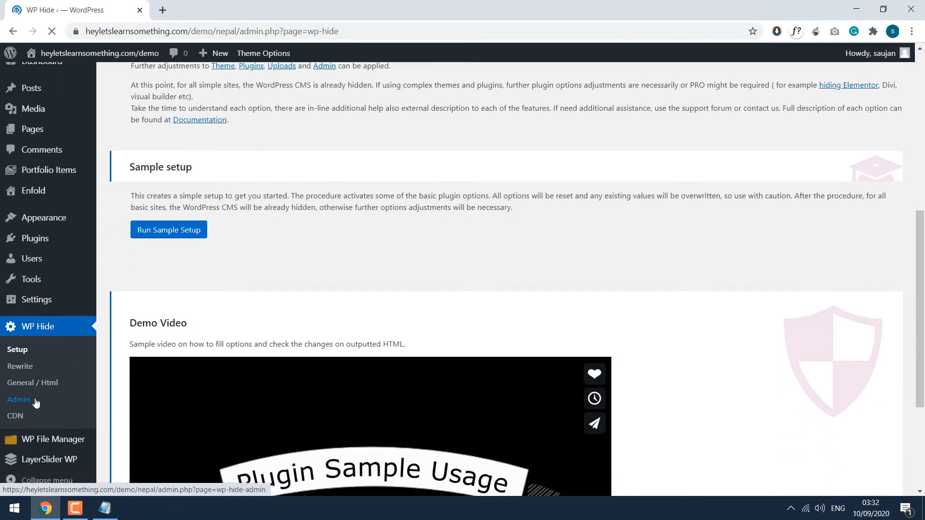
click(35, 399)
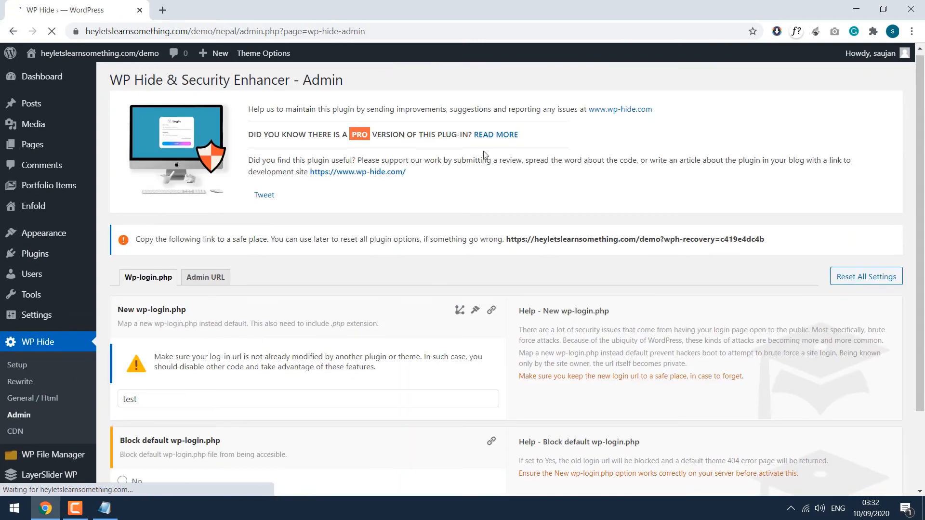
scroll(483, 152, down, 2)
click(216, 186)
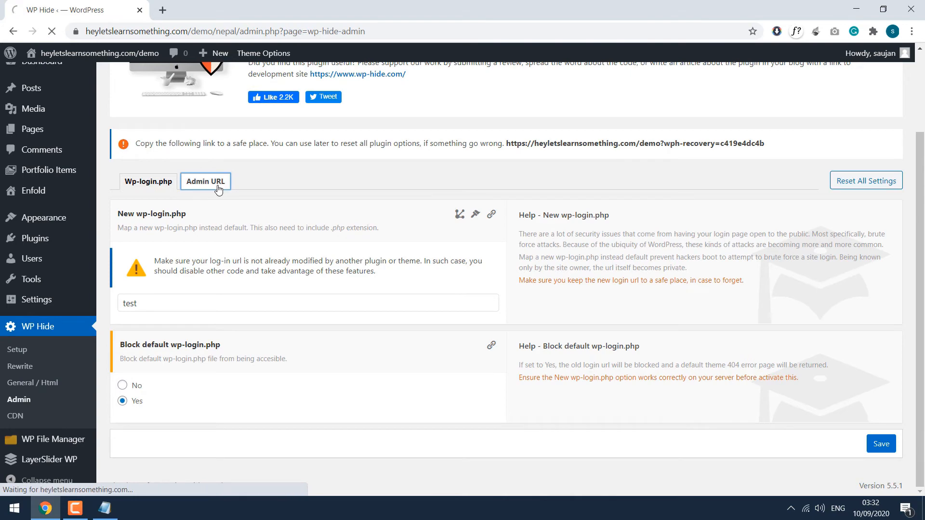
scroll(217, 187, down, 2)
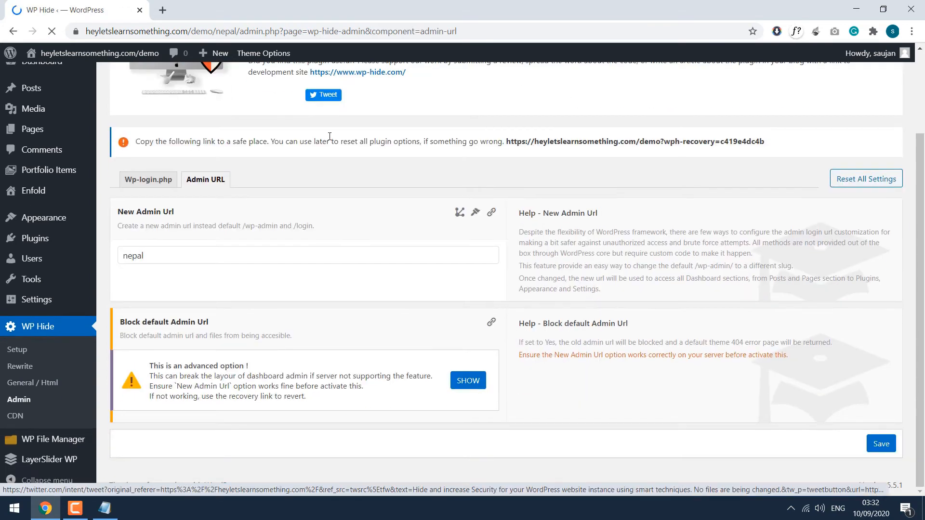
click(473, 388)
click(139, 403)
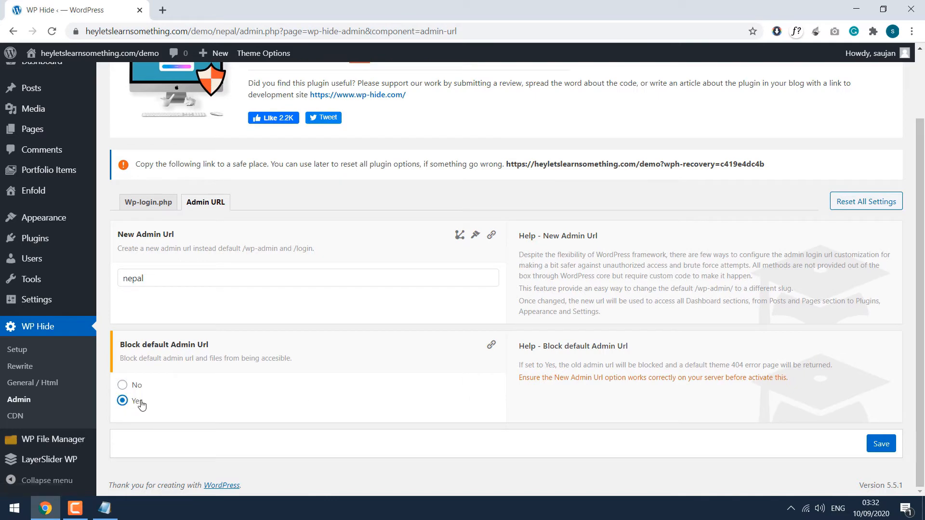
click(881, 443)
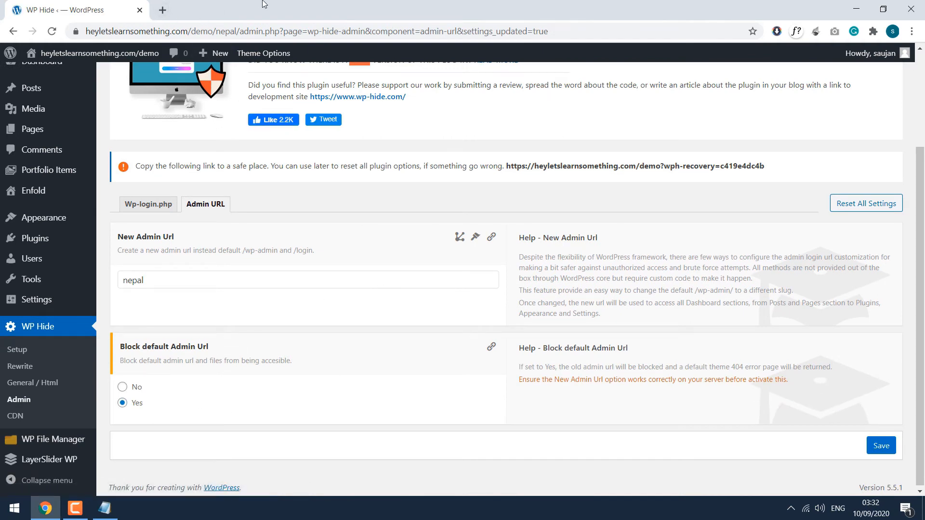
Step: In a private window, confirm /demo/wp-admin and /demo/wp-login.php both show Nothing Found
key(ctrl+shift+n)
text(heyletslearnsomething.com/demo/)
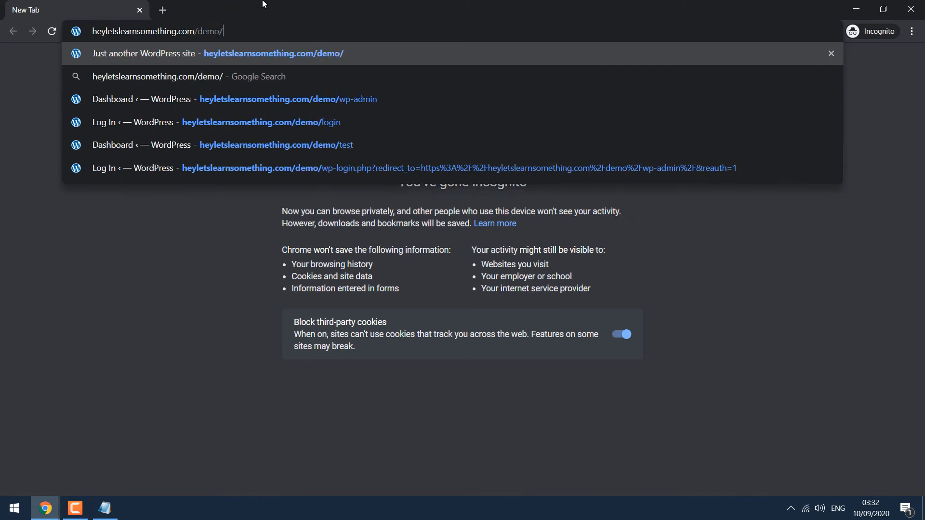
text(wp-admin)
key(Return)
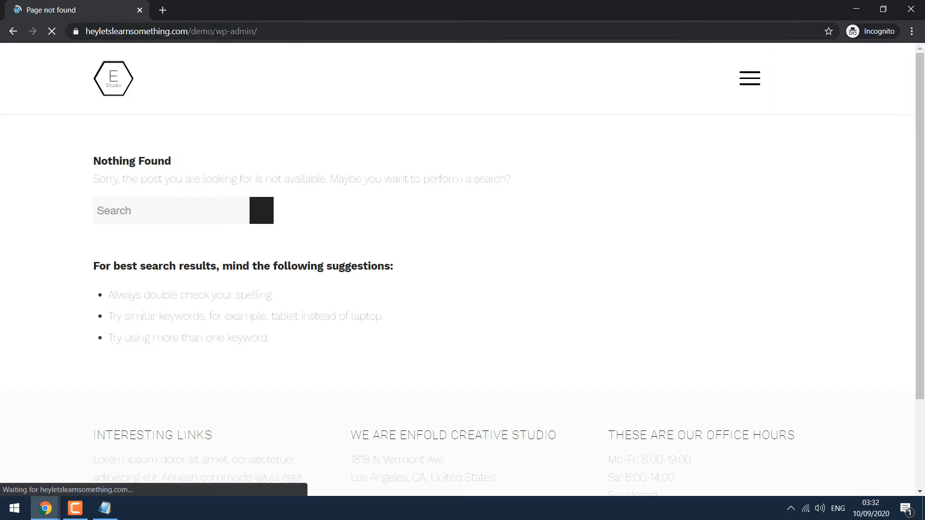
drag(217, 31, 332, 29)
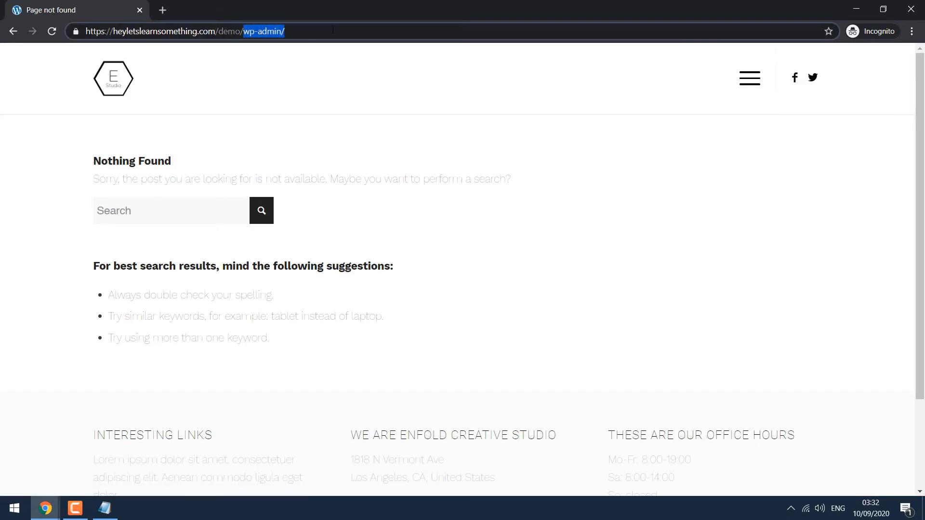
text(wp-lg)
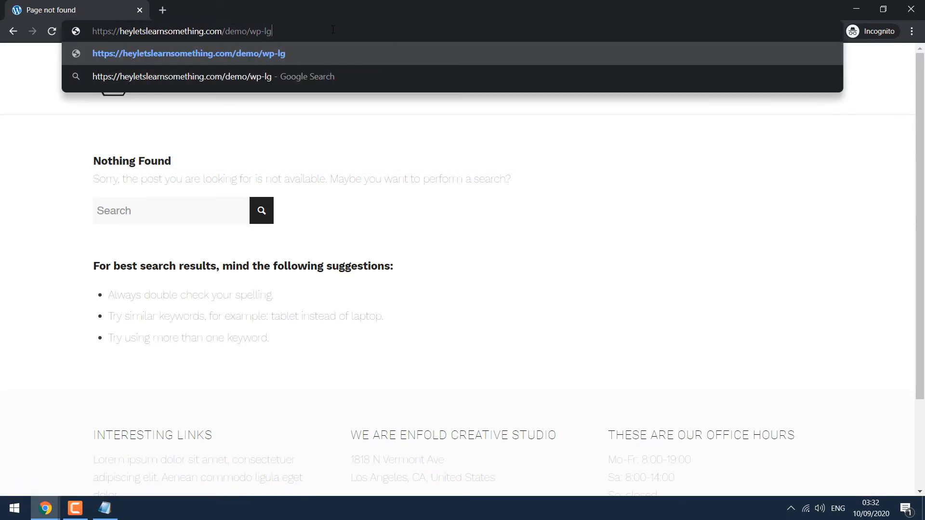
key(BackSpace)
text(ogin.php)
key(Return)
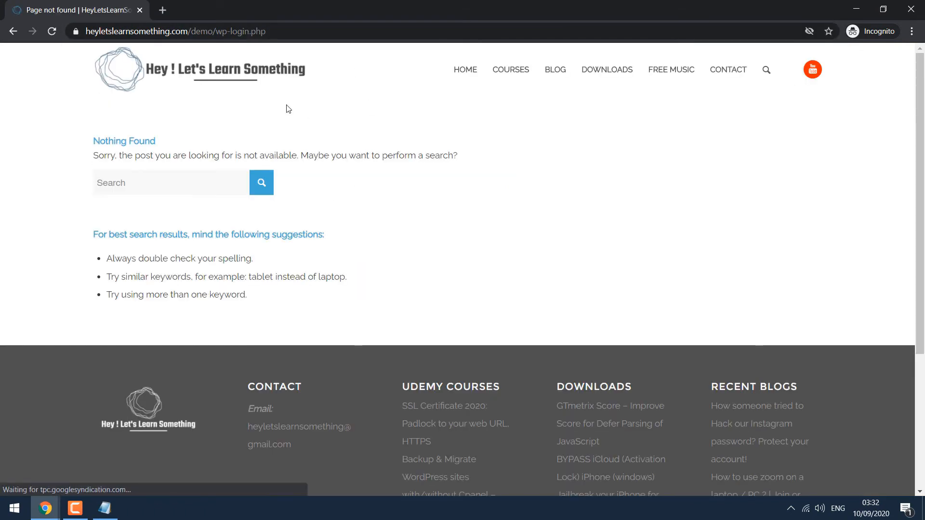
Step: Load /demo/nepal and confirm it leads to the /demo/test login page
drag(216, 32, 322, 36)
text(nepal)
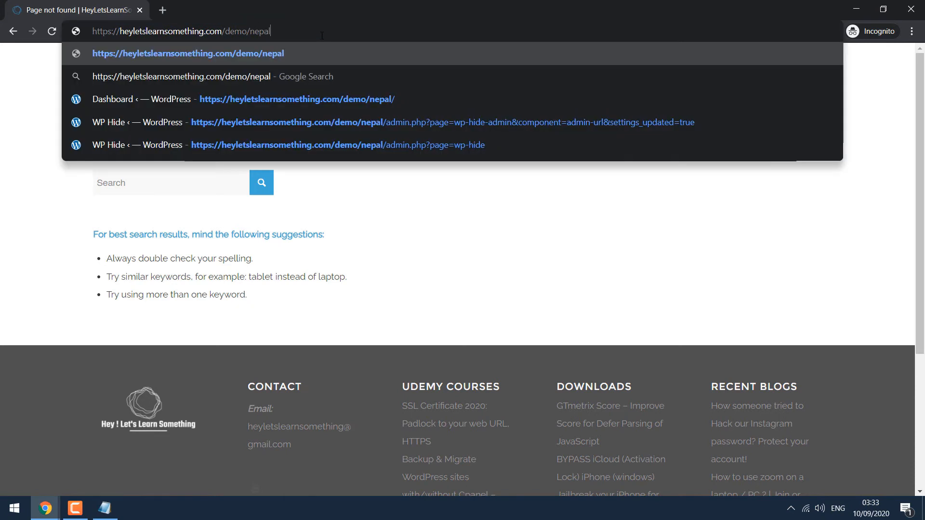
key(Return)
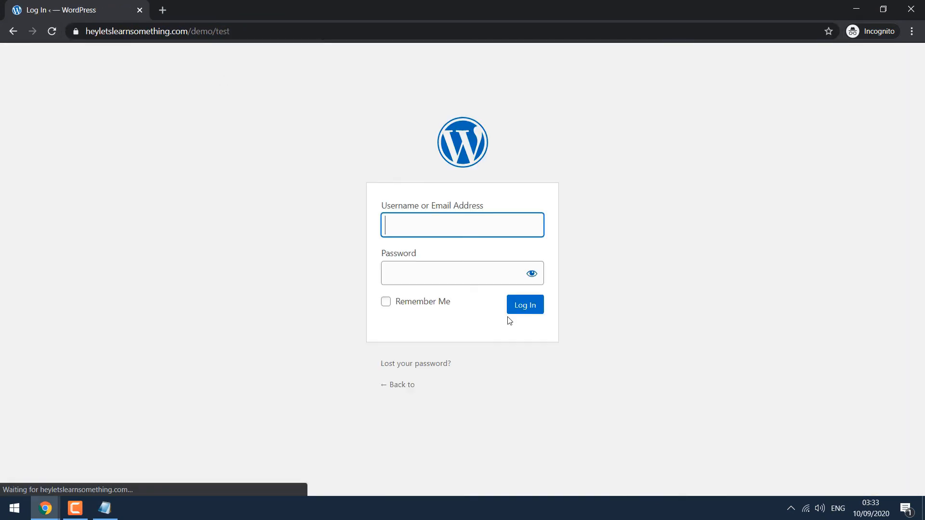
Step: Reload the /demo/test login page and sign in with the admin username and password
drag(216, 31, 285, 45)
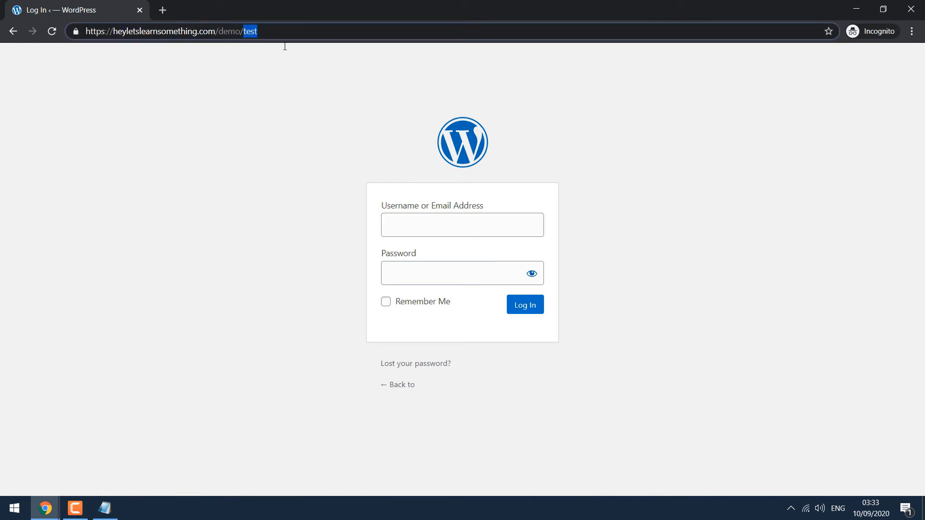
text(test)
key(Return)
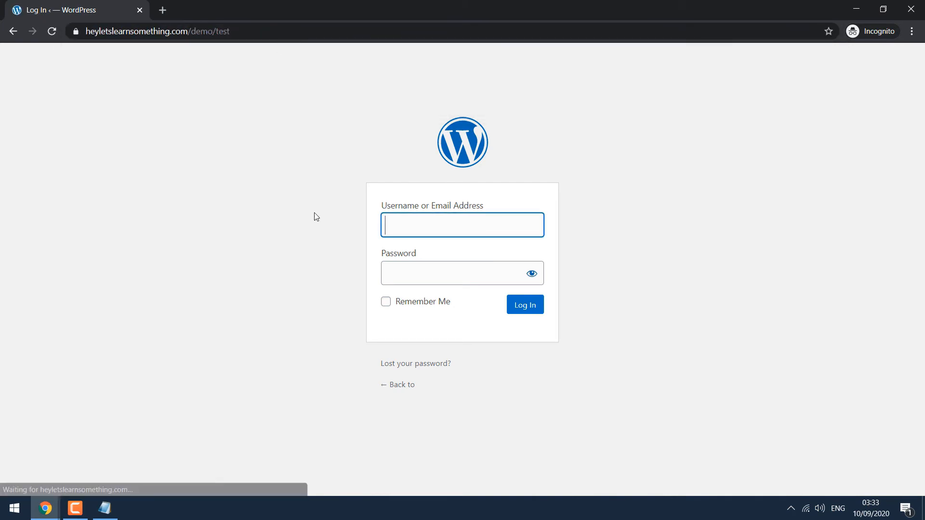
text(kathmandu)
key(Tab)
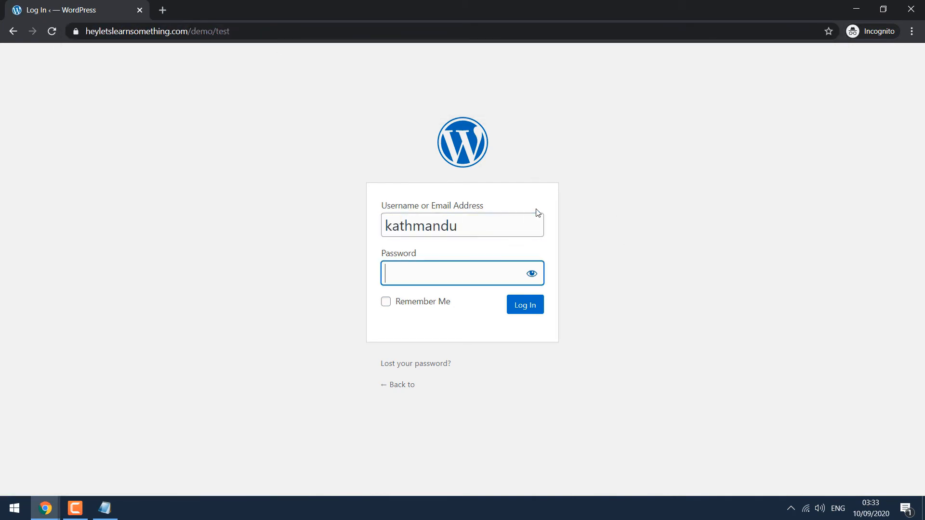
text(••••)
key(ctrl+a)
text(•••••••••••••••)
key(Return)
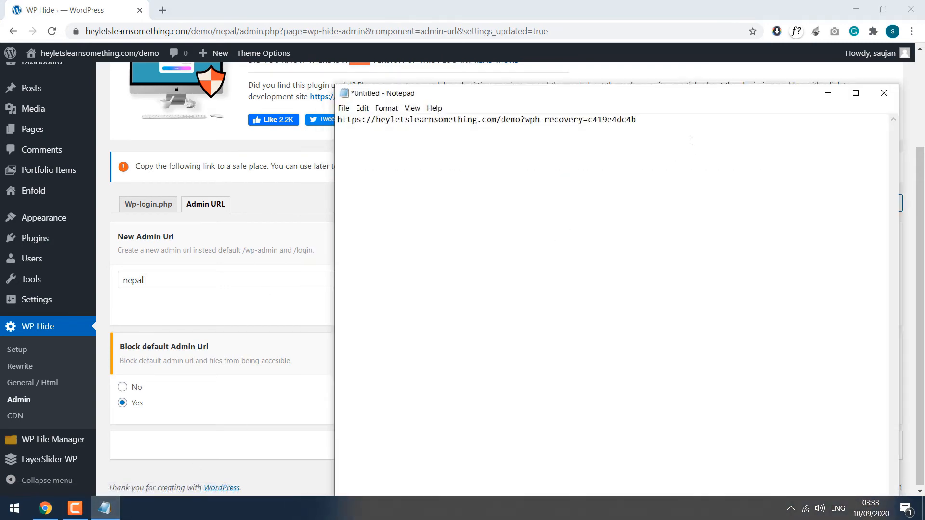
Step: Copy the WP Hide recovery link from Notepad and log out of the site
drag(647, 124, 332, 106)
key(ctrl+c)
click(422, 3)
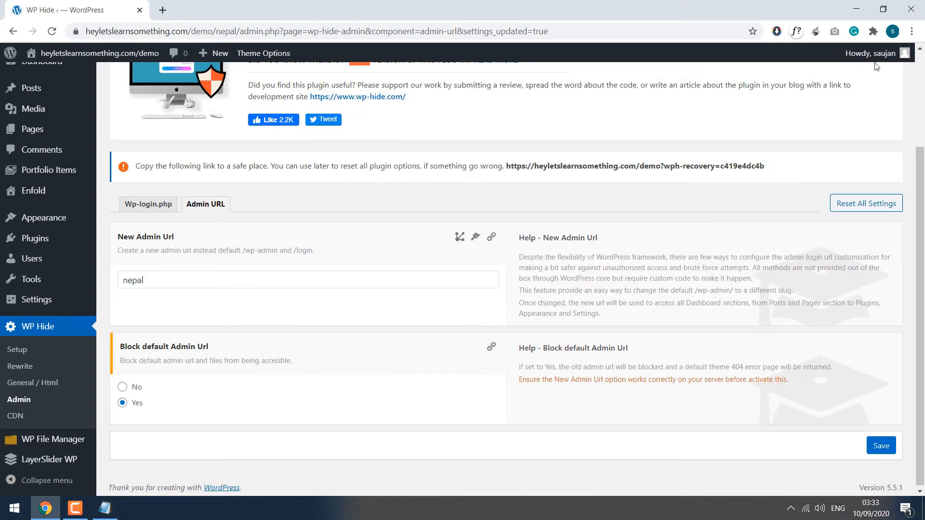
mouse_move(872, 53)
click(837, 126)
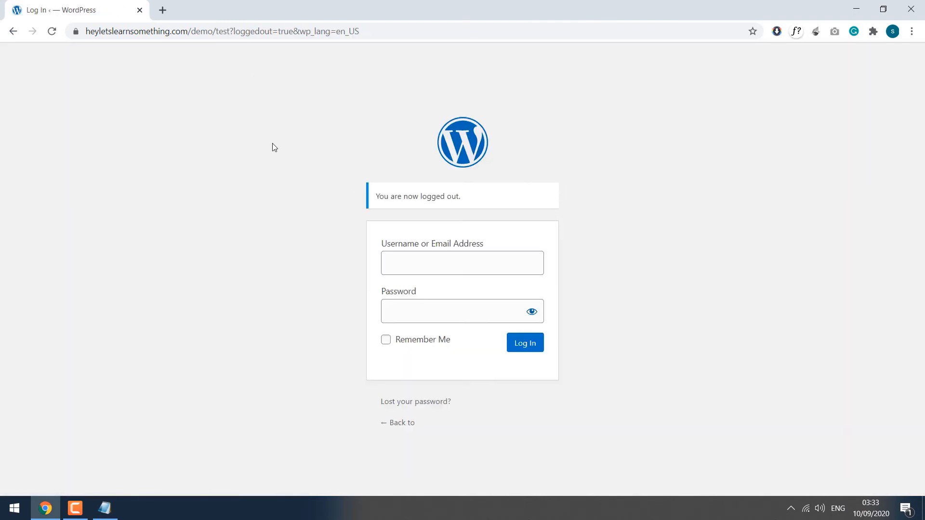
Step: Open the copied recovery link in a new tab to reset WP Hide
click(163, 10)
key(ctrl+v)
key(Return)
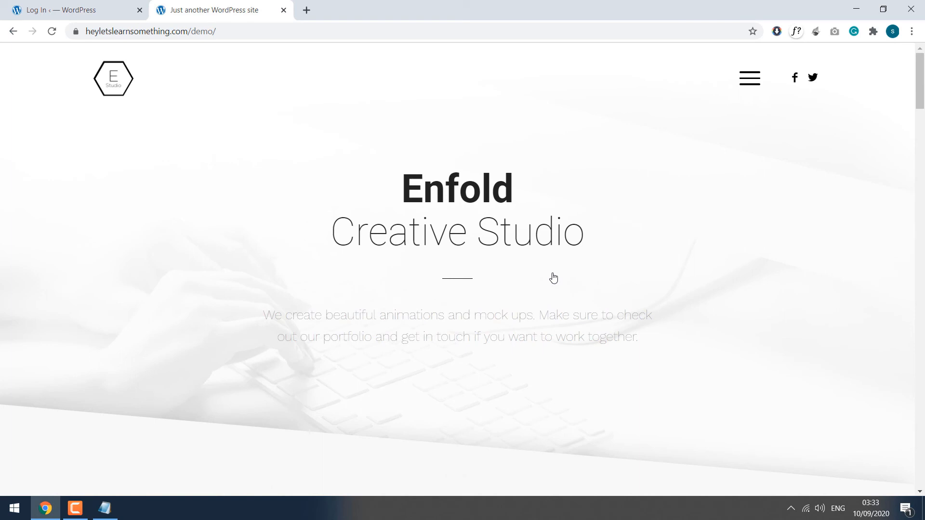
Step: Go to /demo/wp-admin and sign in at the default login page with the admin credentials
click(327, 30)
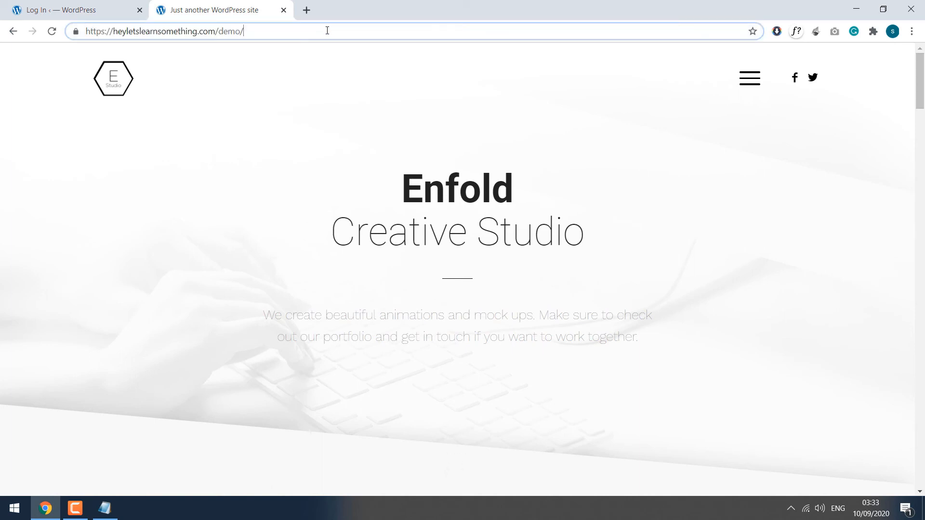
text(wp-admin)
key(Return)
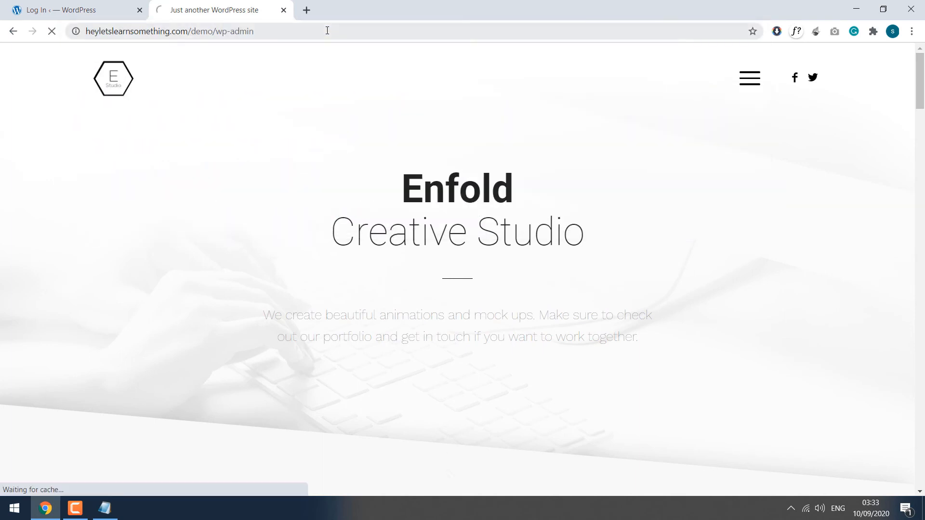
click(140, 10)
drag(217, 31, 740, 89)
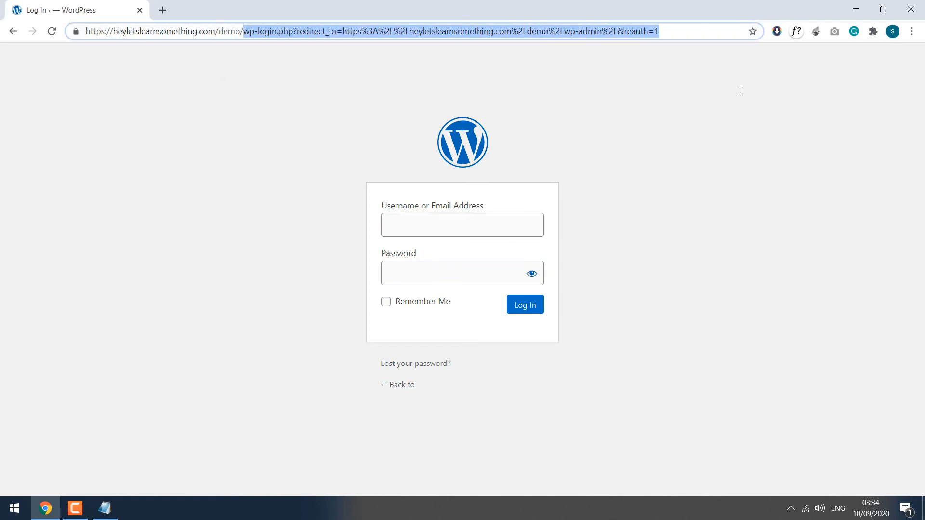
click(495, 225)
text(kathmandu)
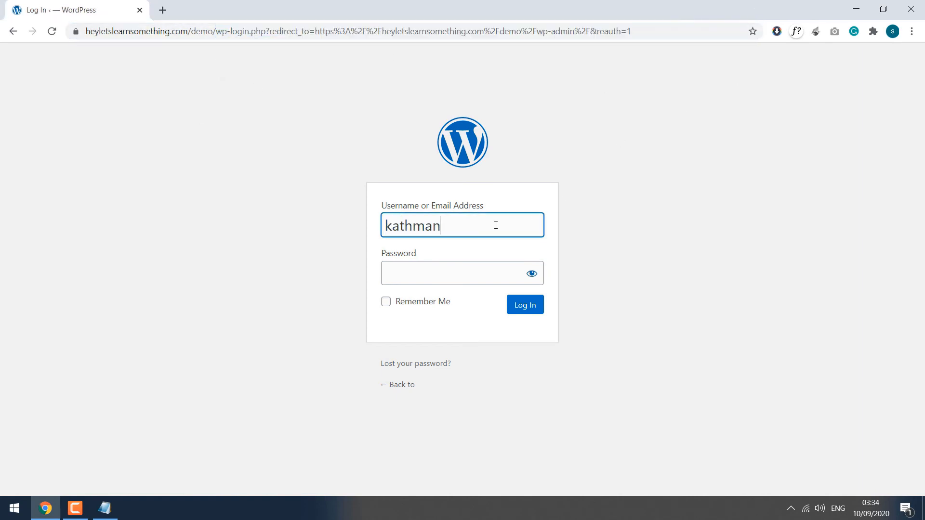
key(Tab)
text(•••••••••••••••)
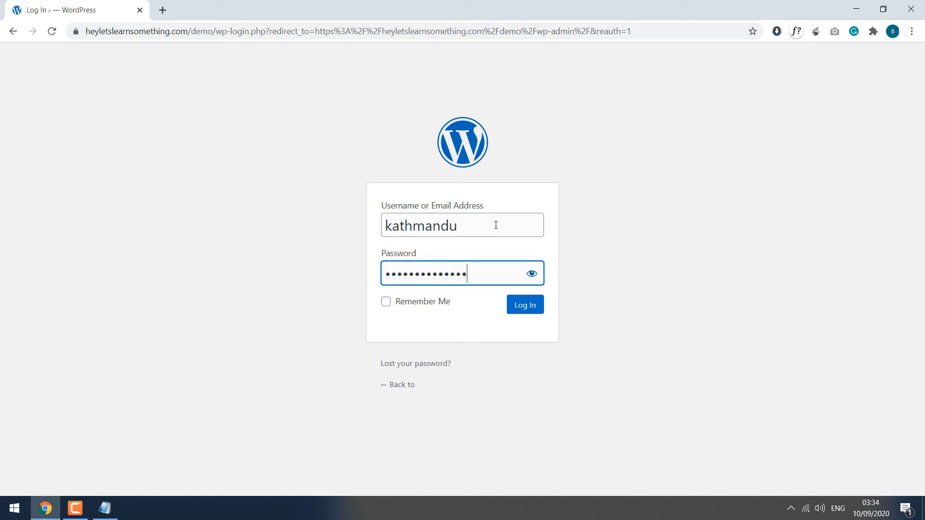
key(Return)
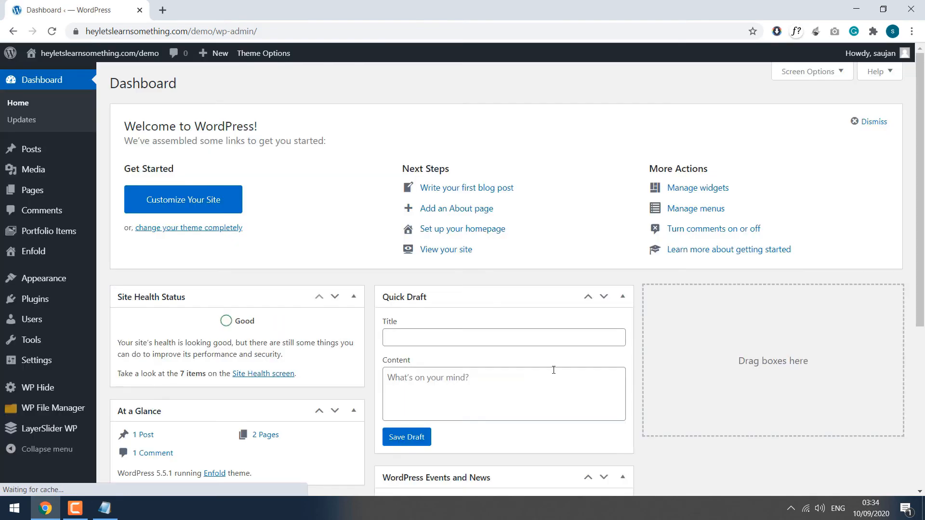
Step: Check the saved recovery link in Notepad, then open WP Hide in the dashboard
key(alt+Tab)
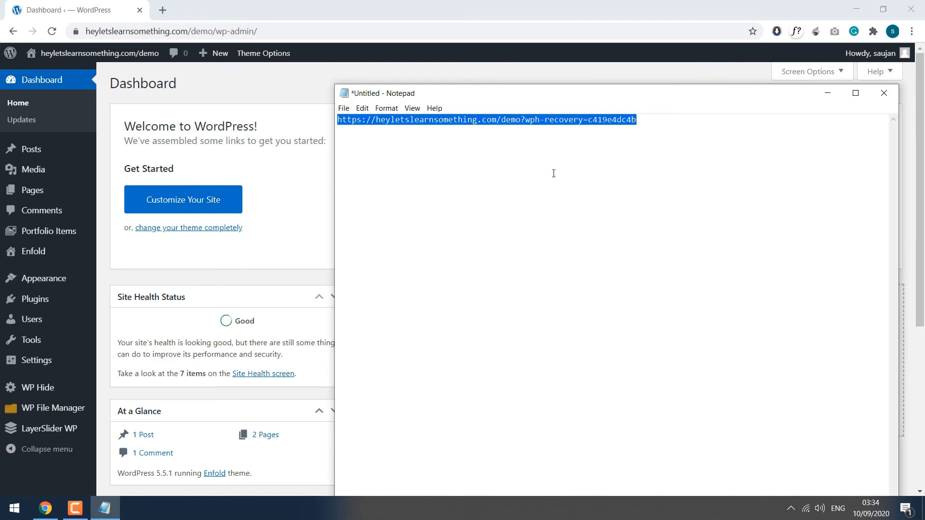
click(399, 4)
click(47, 387)
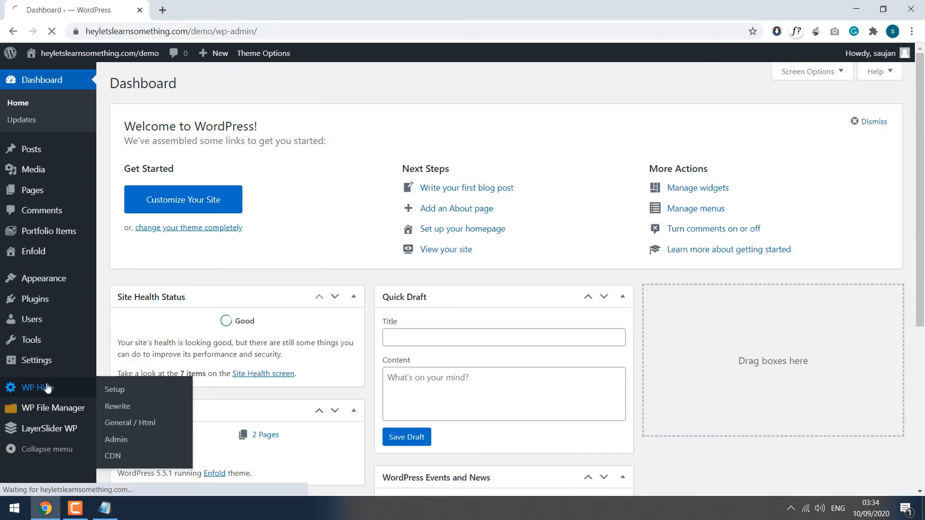
Step: Set the login page slug to test with the default wp-login.php blocked, and save
scroll(279, 236, down, 10)
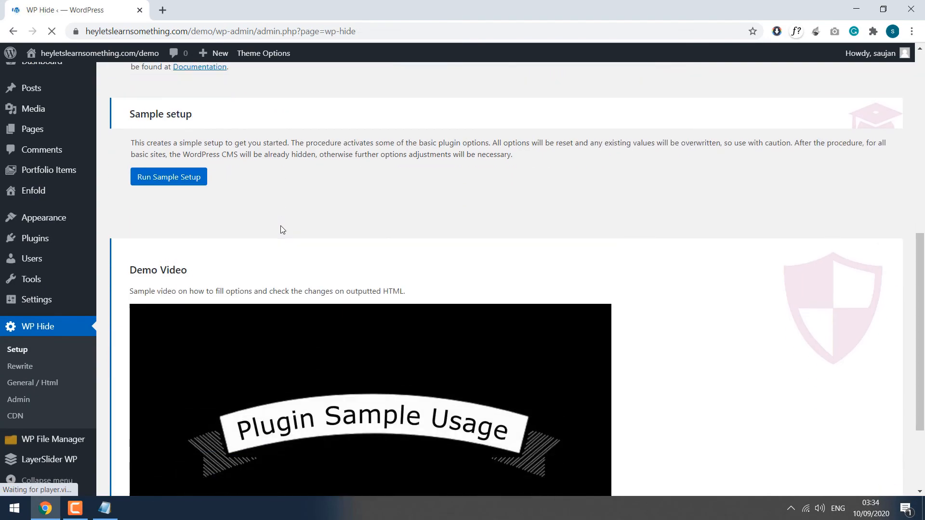
scroll(151, 362, down, 3)
click(18, 400)
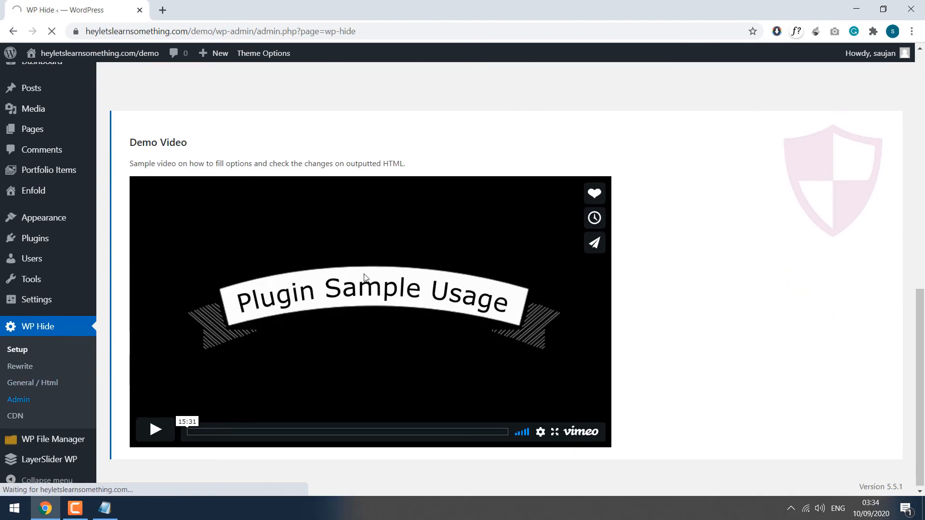
scroll(364, 277, down, 2)
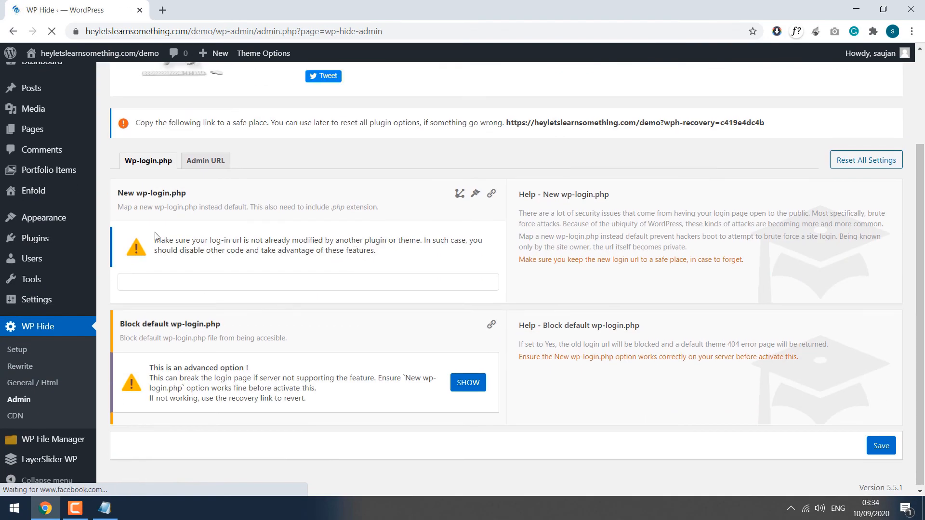
click(185, 281)
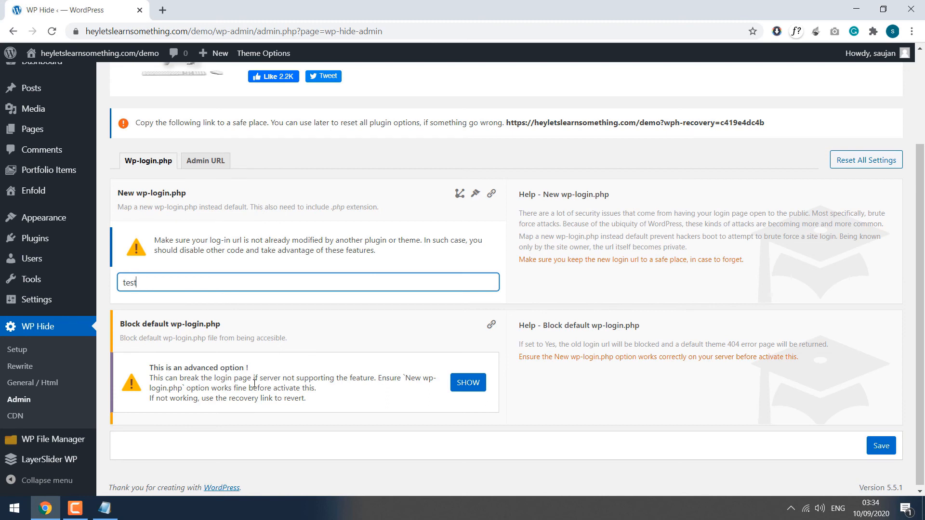
click(455, 378)
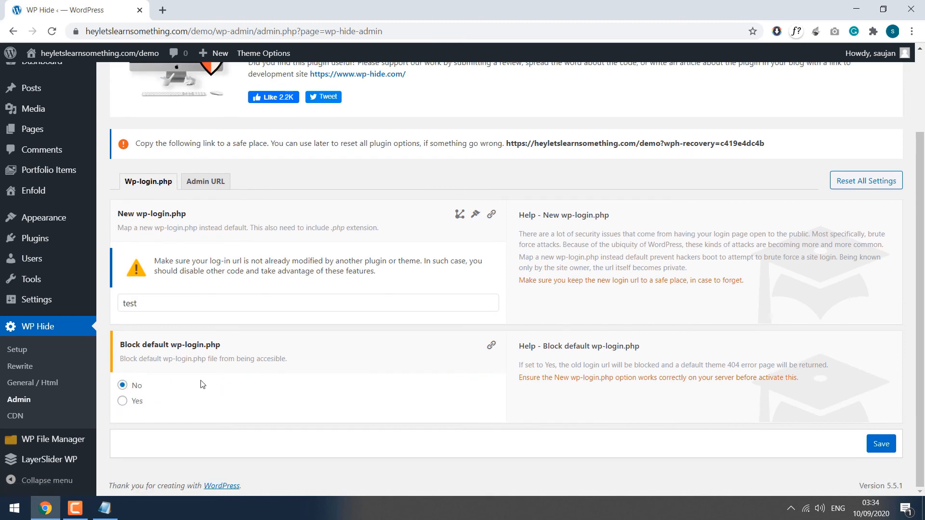
click(127, 404)
click(881, 443)
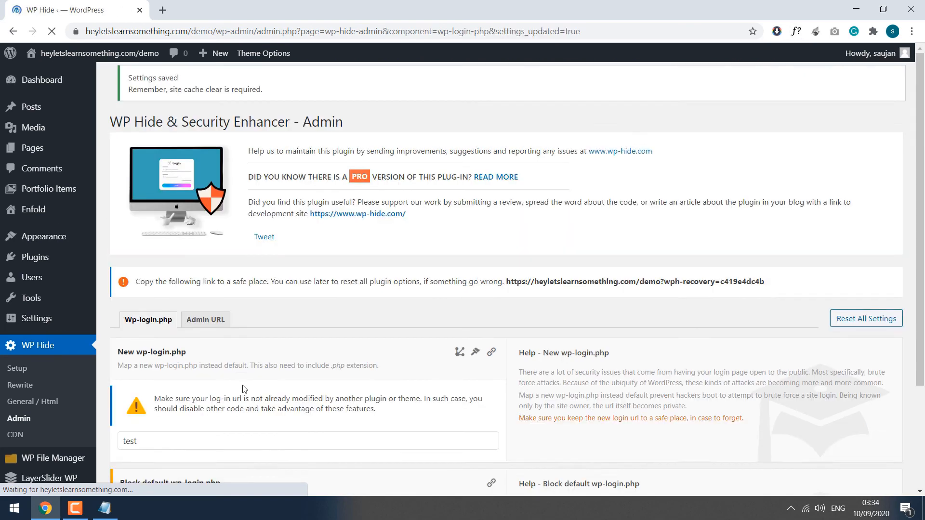
Step: Set the admin URL to nepal with the default admin URL blocked, and save
click(209, 333)
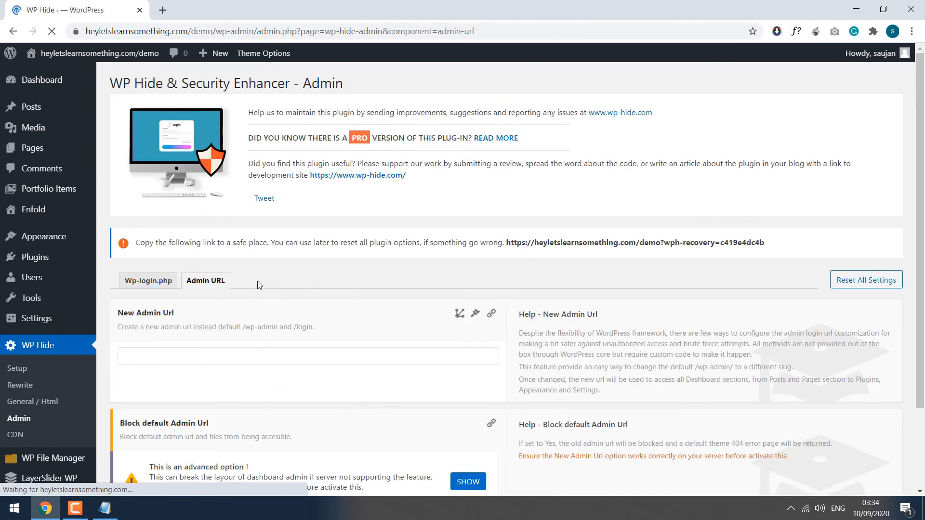
click(145, 357)
text(nepal)
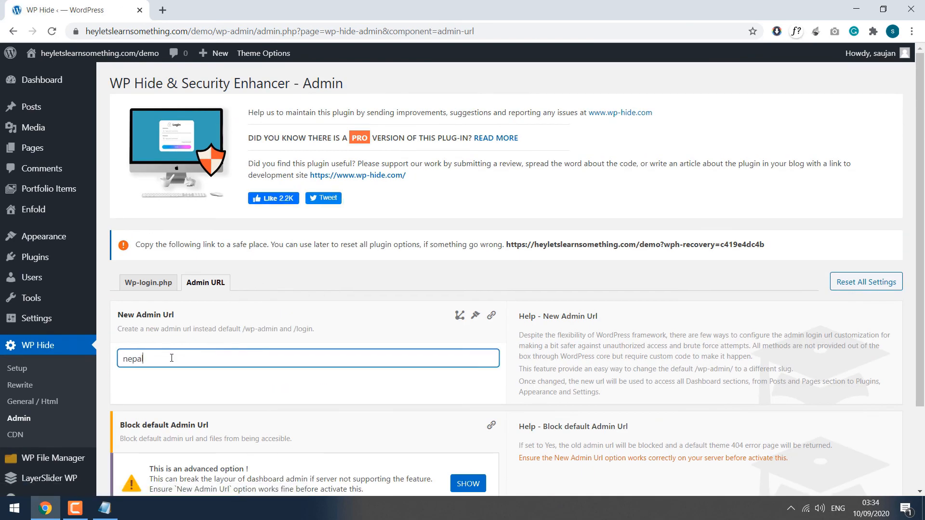
scroll(196, 334, down, 3)
click(450, 372)
click(463, 379)
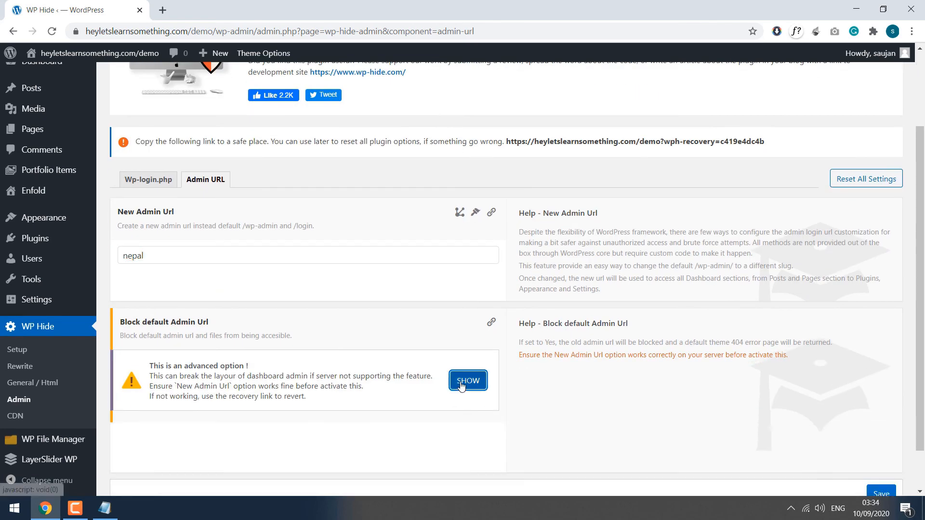
click(122, 401)
click(881, 444)
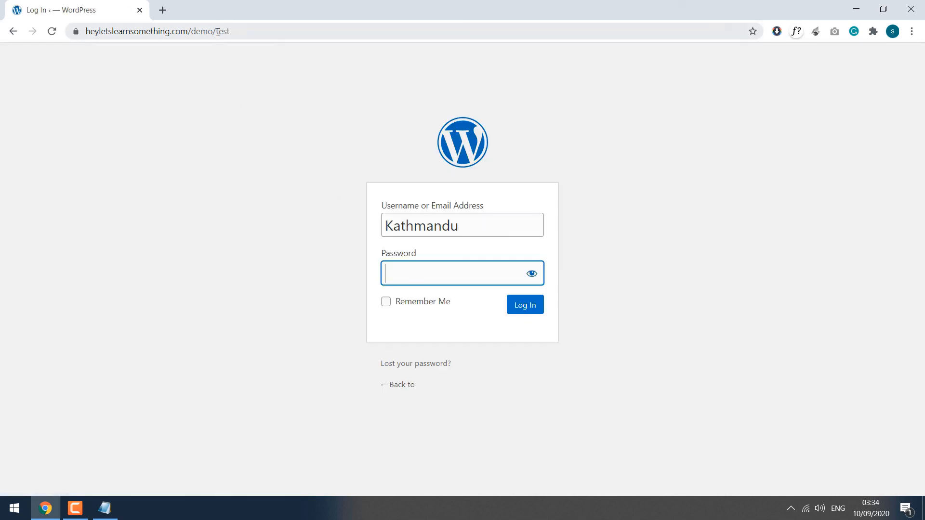
double_click(217, 32)
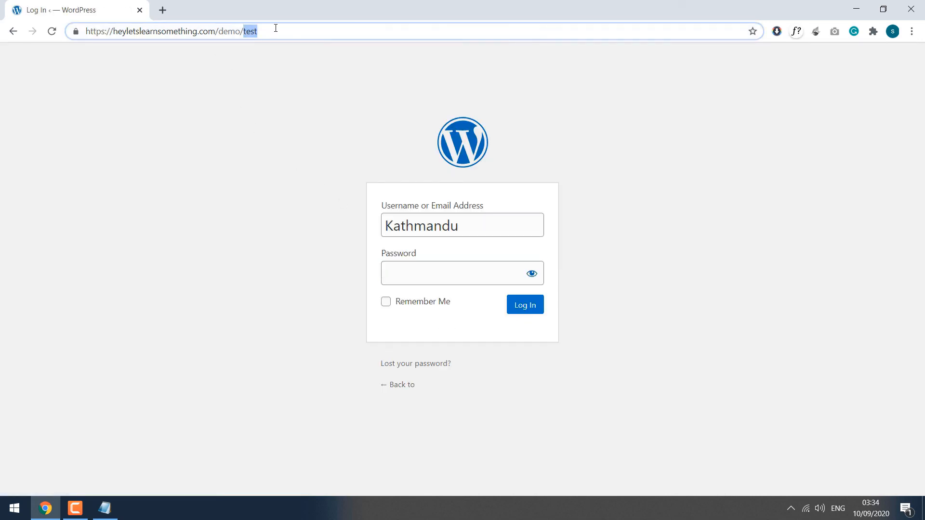
Step: Replace 'test' with 'nepal' in the address to load /demo/nepal
text(nepal)
key(Return)
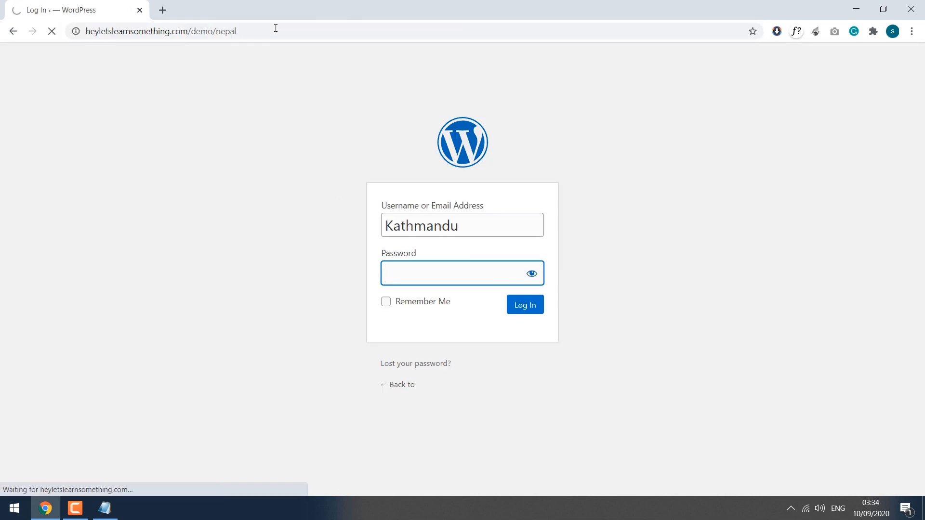